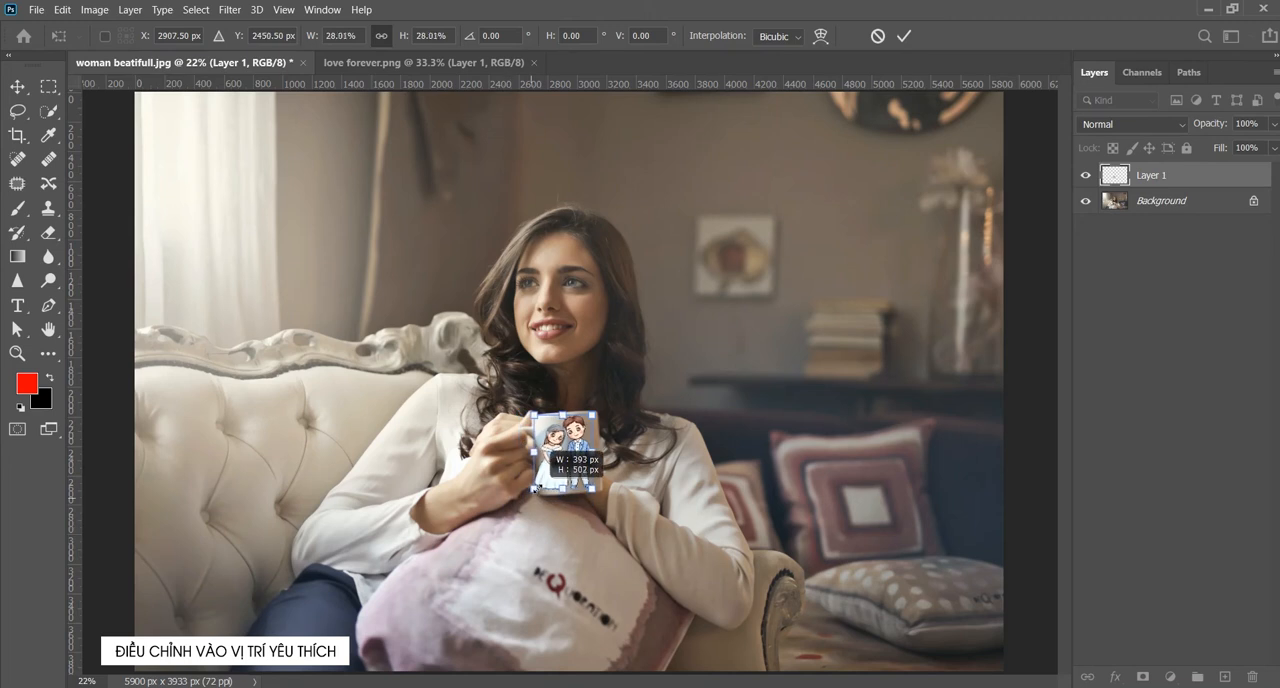
- Scale the couple illustration to about 26% over the mug and tilt it to about -5.2° to follow the mug's angle
left_click_drag(592, 413, 589, 417)
scroll(546, 478, "up", 3)
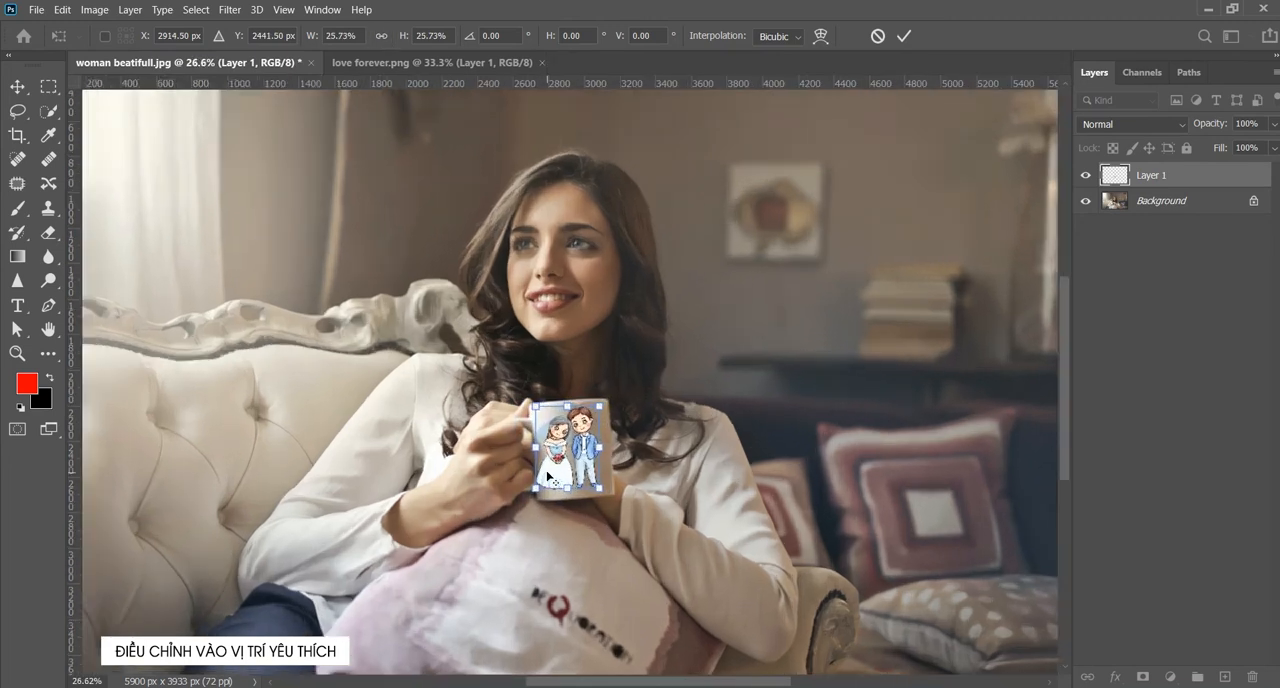
scroll(562, 476, "up", 5)
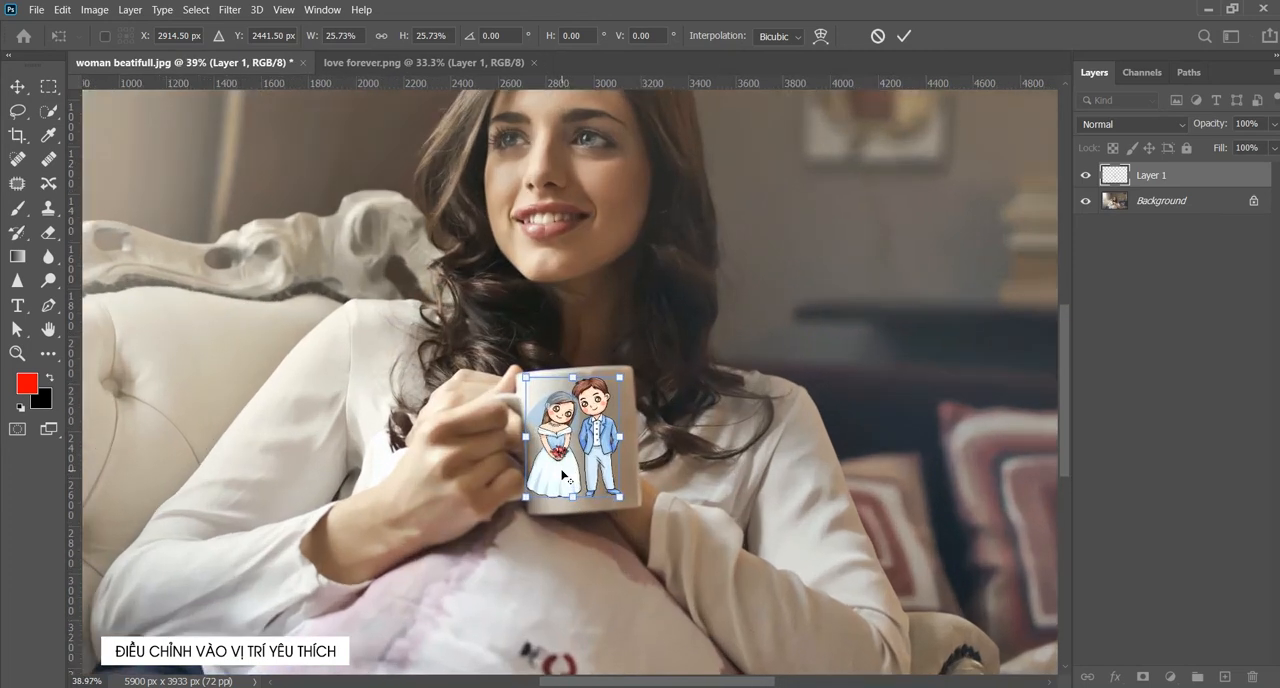
scroll(563, 476, "up", 4)
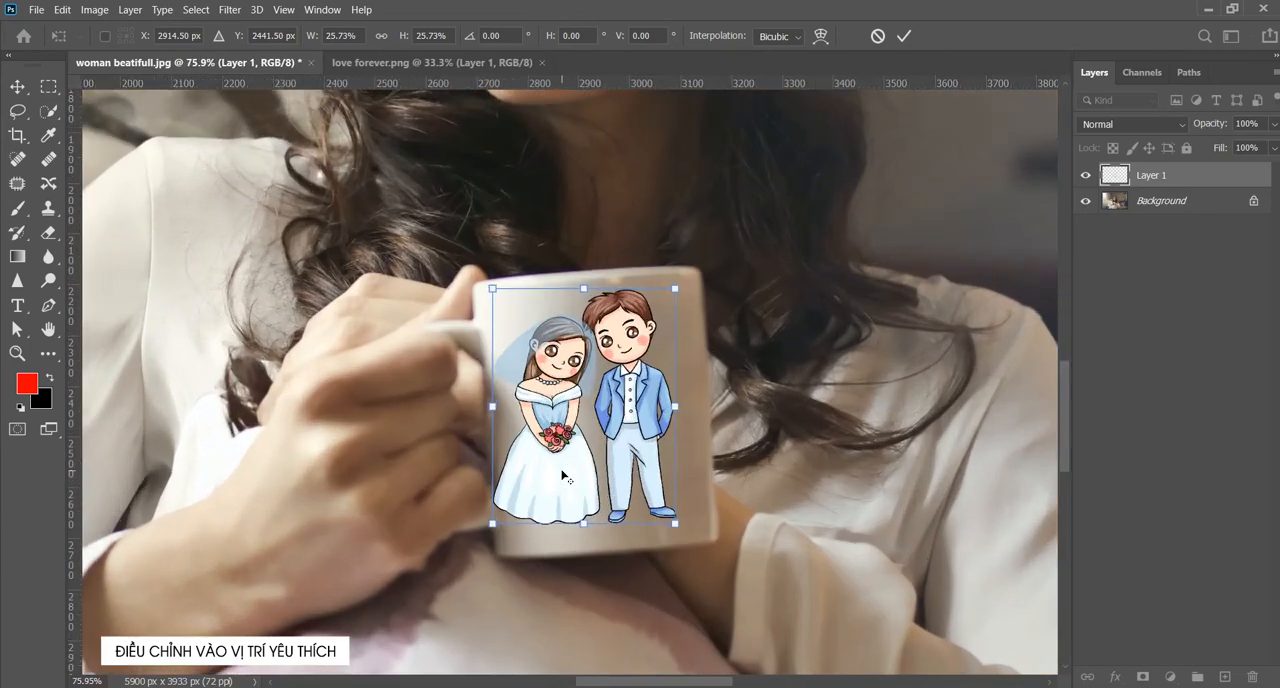
scroll(568, 474, "up", 1)
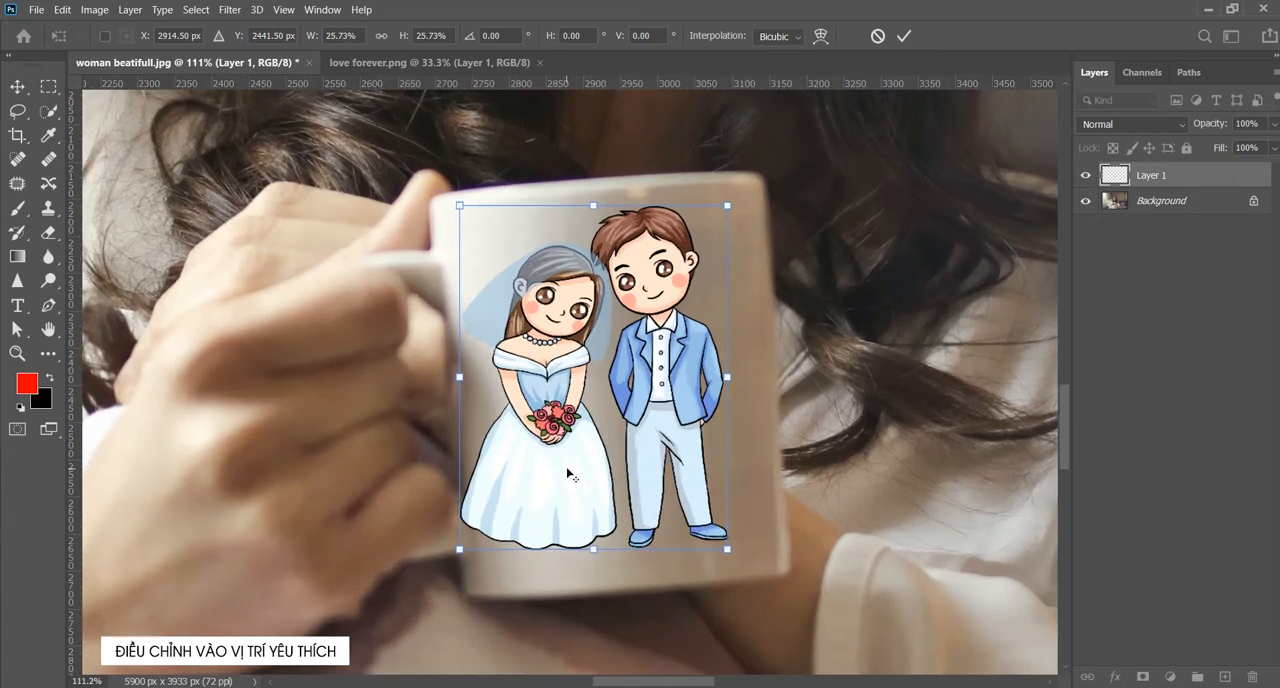
scroll(568, 474, "up", 1)
scroll(568, 474, "up", 1)
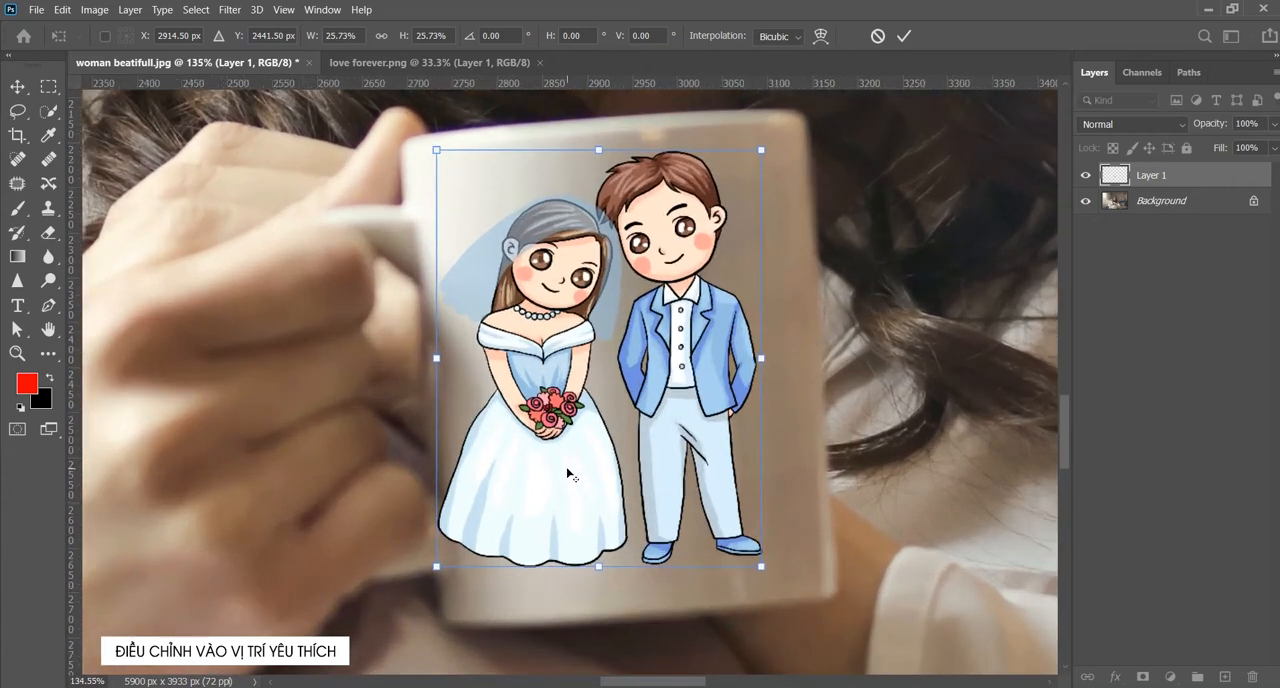
left_click_drag(1068, 449, 1066, 449)
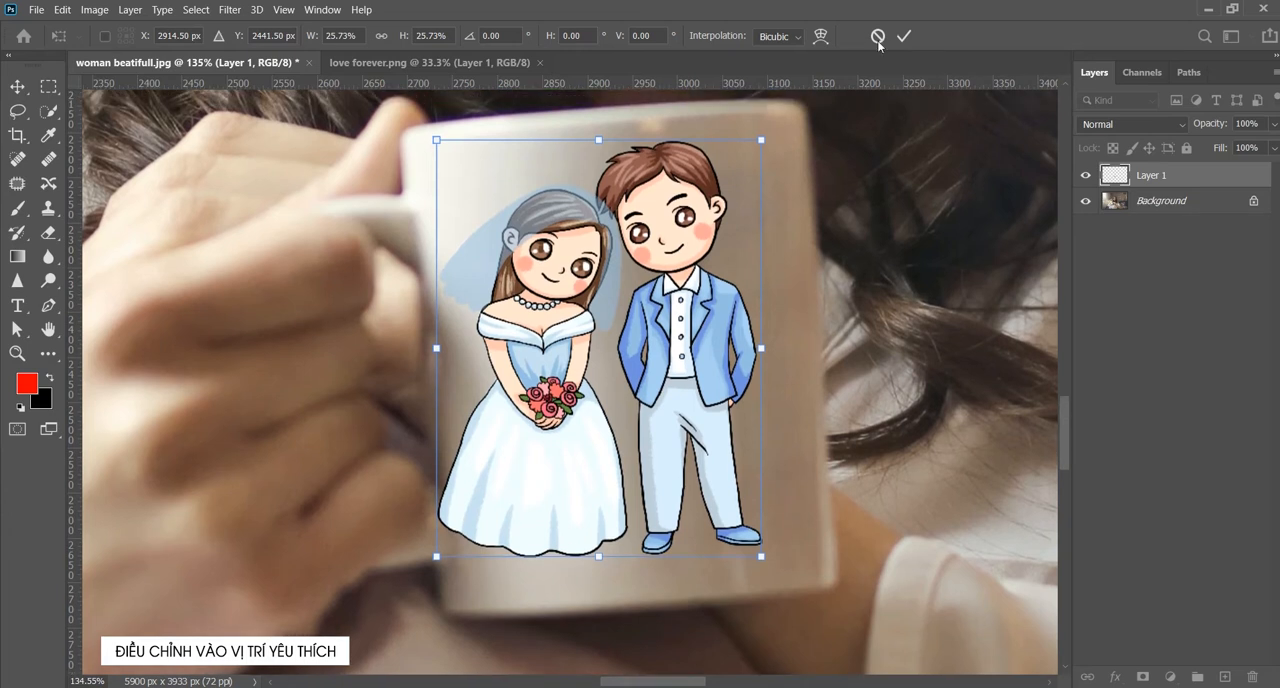
left_click_drag(773, 134, 753, 119)
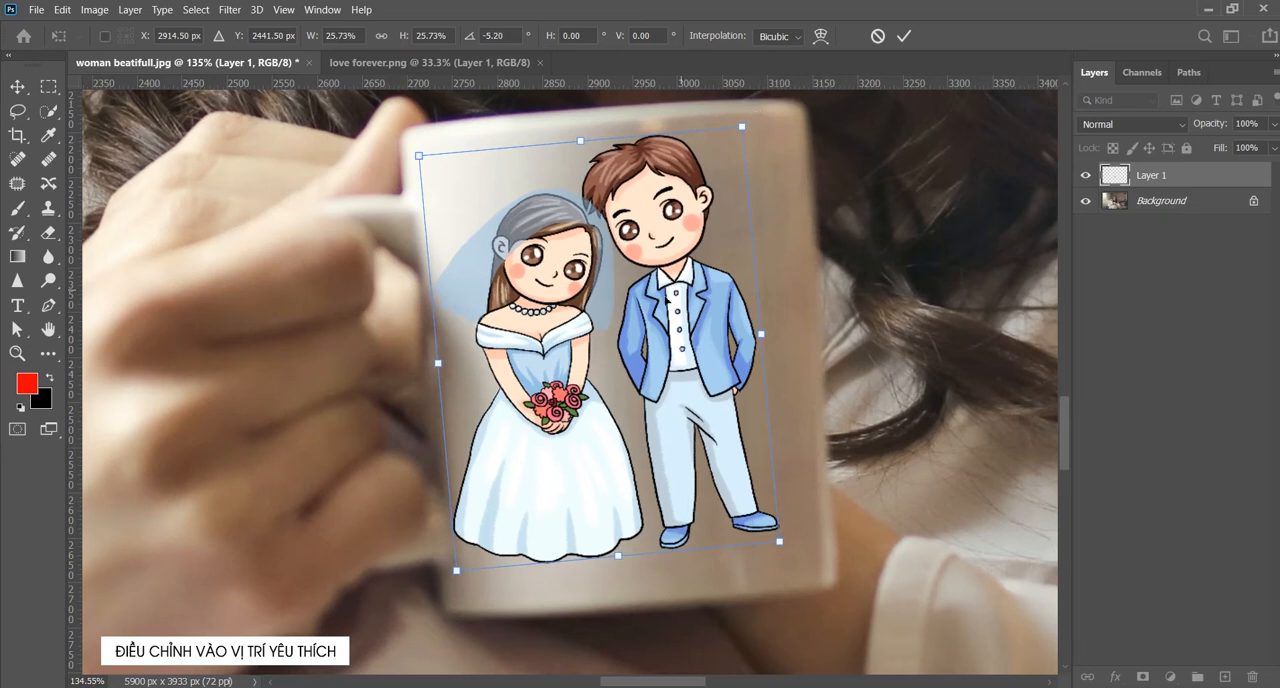
left_click_drag(661, 302, 669, 304)
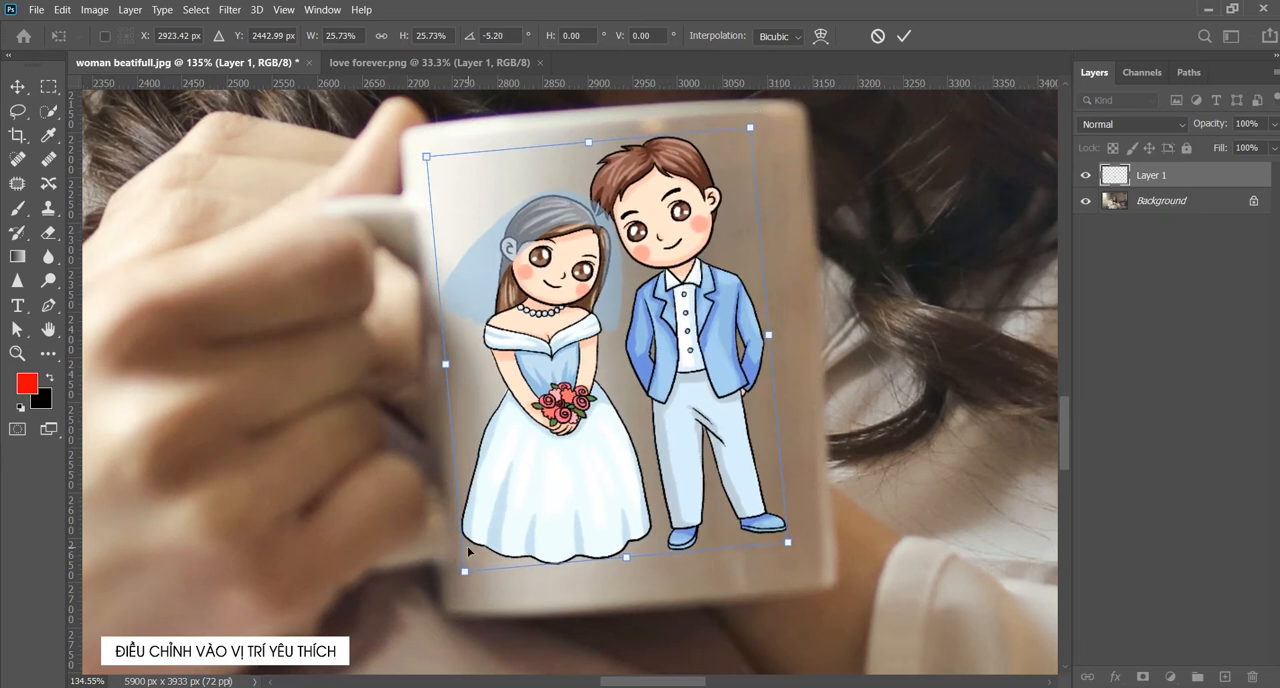
- Shrink the couple illustration to about 21%, center it on the mug's upper face and adjust its rotation to about -4.1°
left_click_drag(463, 558, 545, 508)
left_click_drag(646, 447, 645, 467)
left_click_drag(791, 498, 796, 472)
left_click_drag(711, 374, 705, 378)
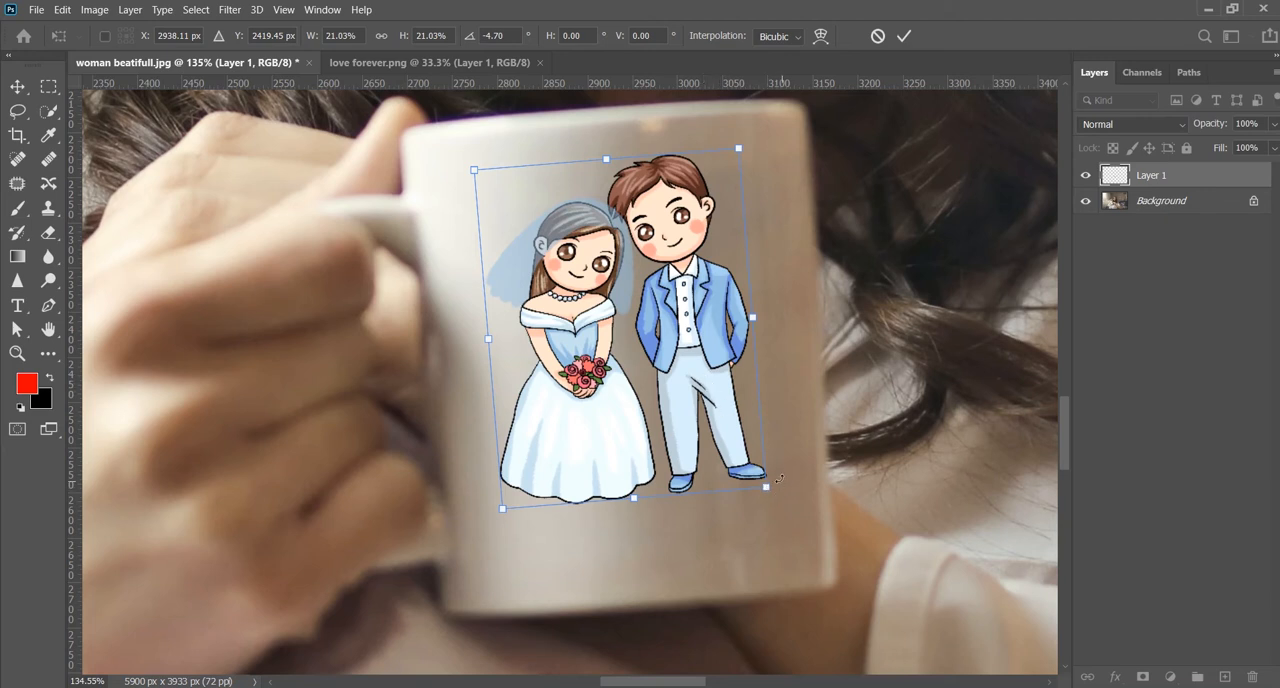
left_click_drag(785, 499, 780, 497)
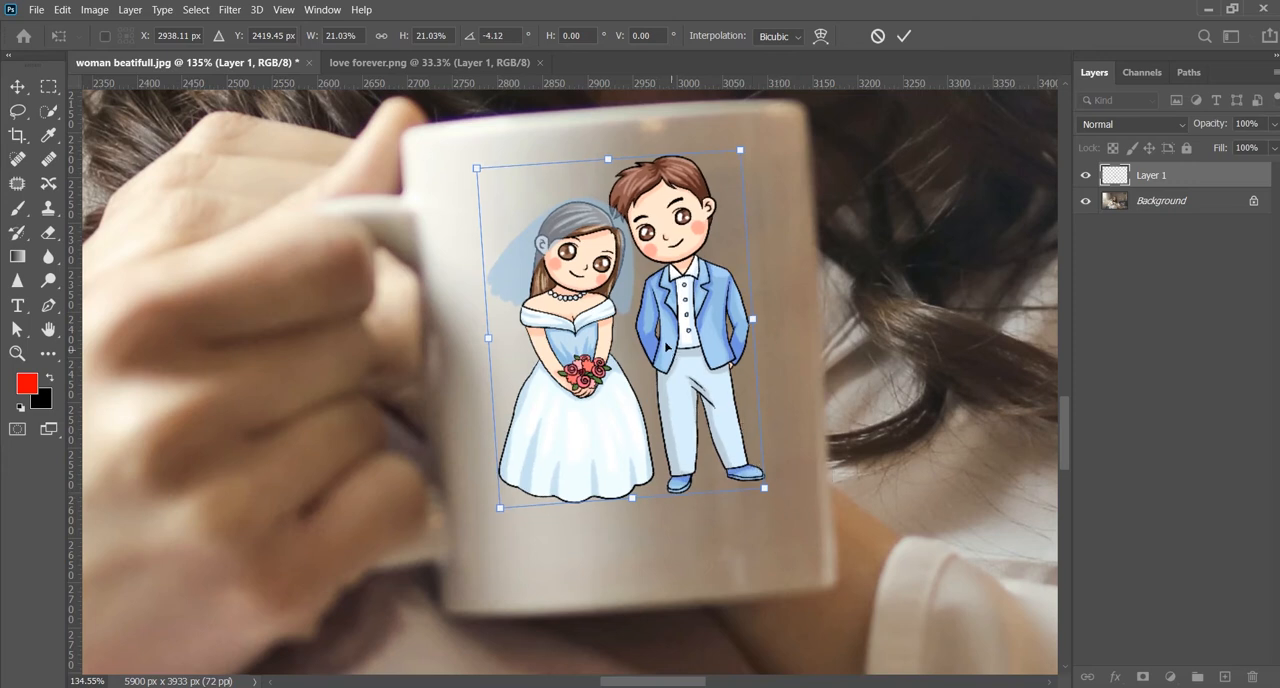
- Warp the couple illustration with the Arch style at a bend of about 2.2% and apply the transform
right_click(591, 295)
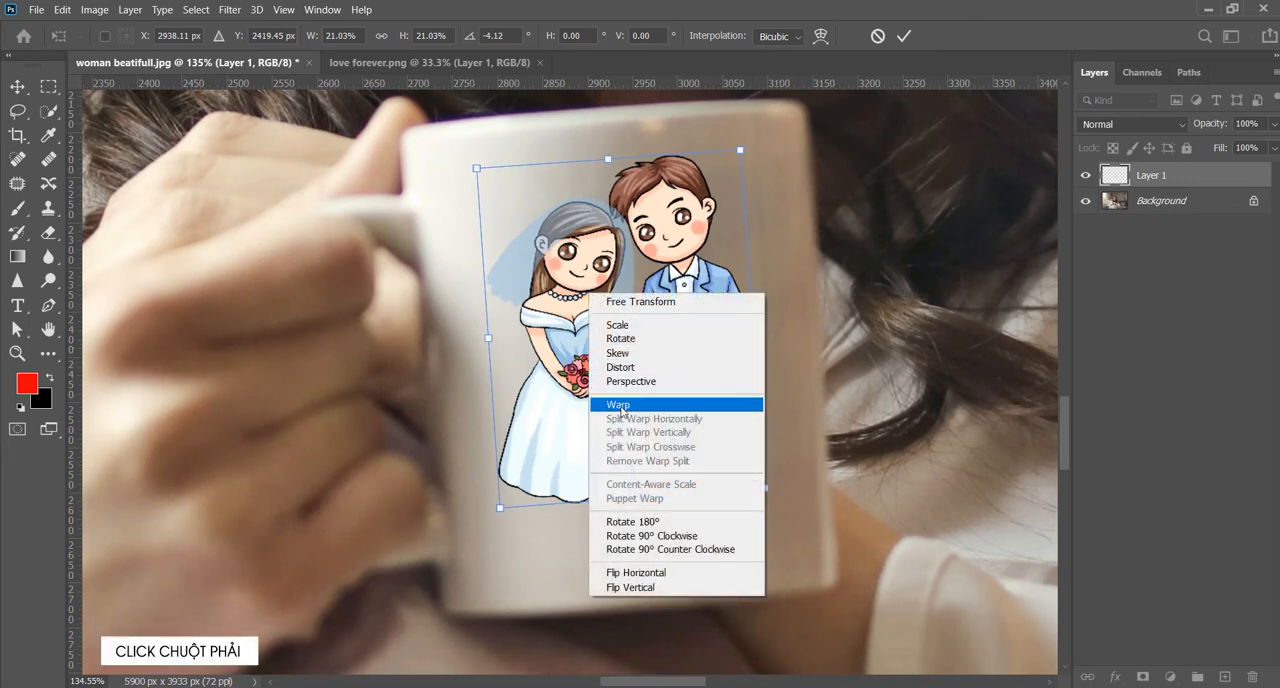
left_click(621, 406)
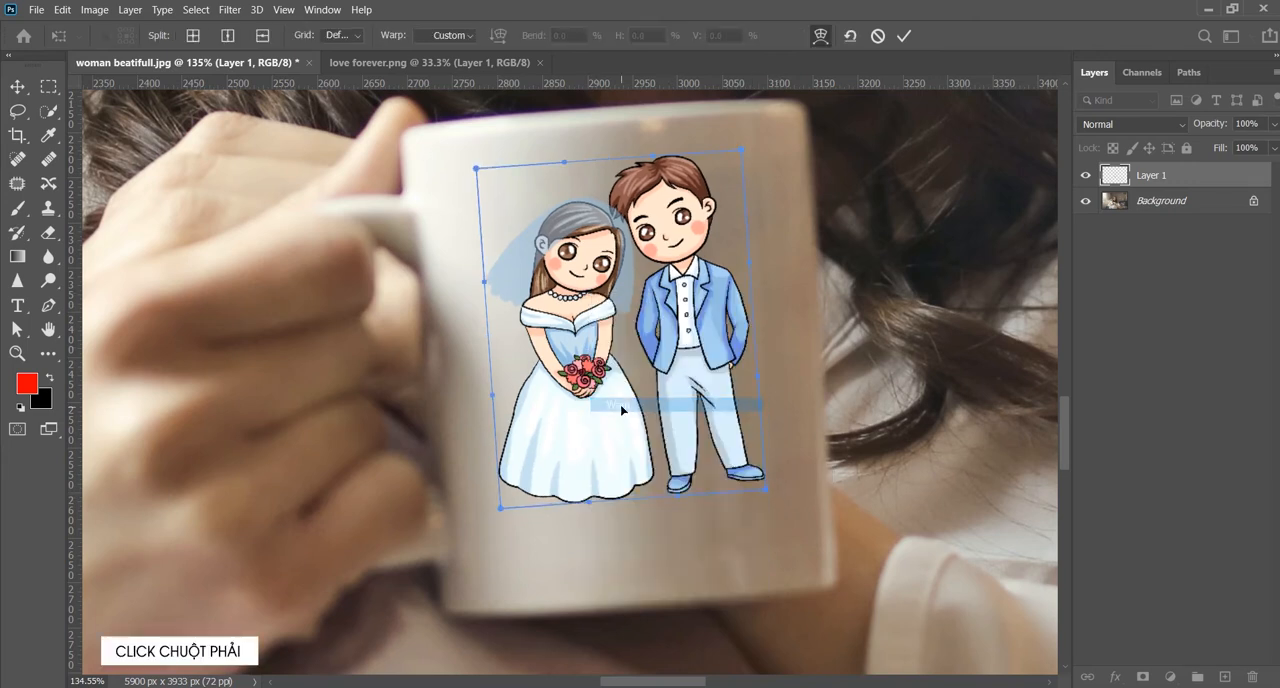
left_click(441, 36)
left_click(437, 137)
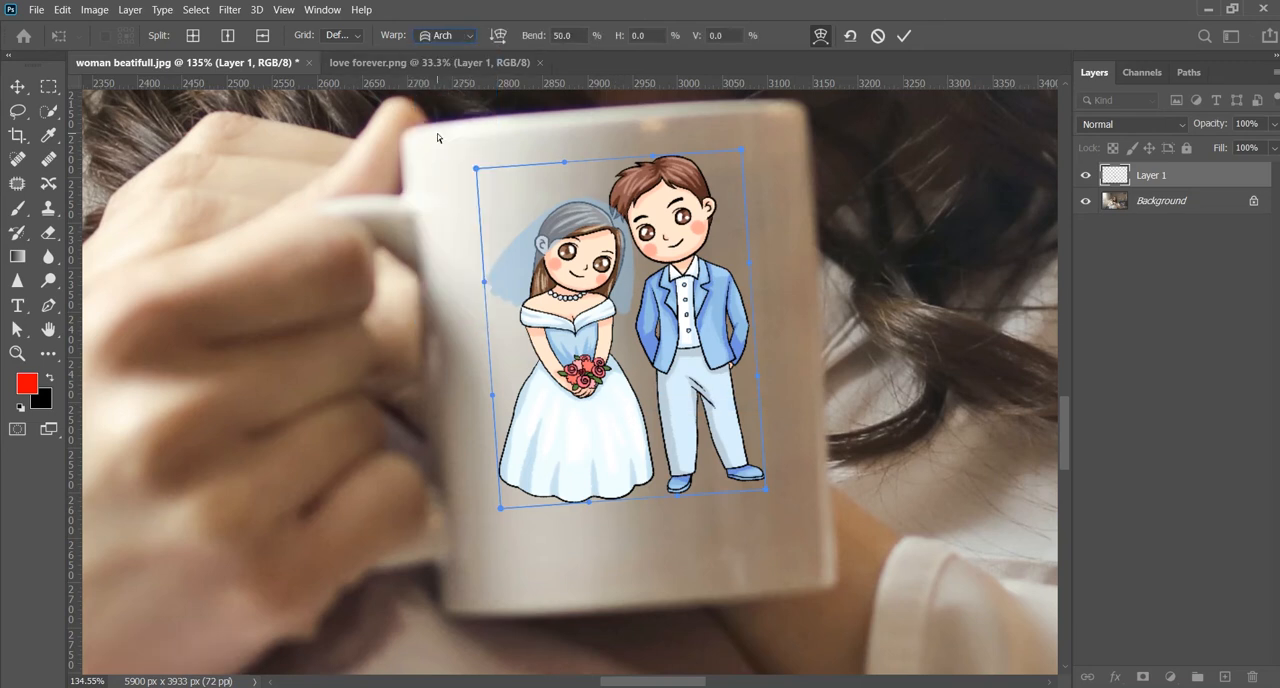
left_click_drag(603, 106, 605, 158)
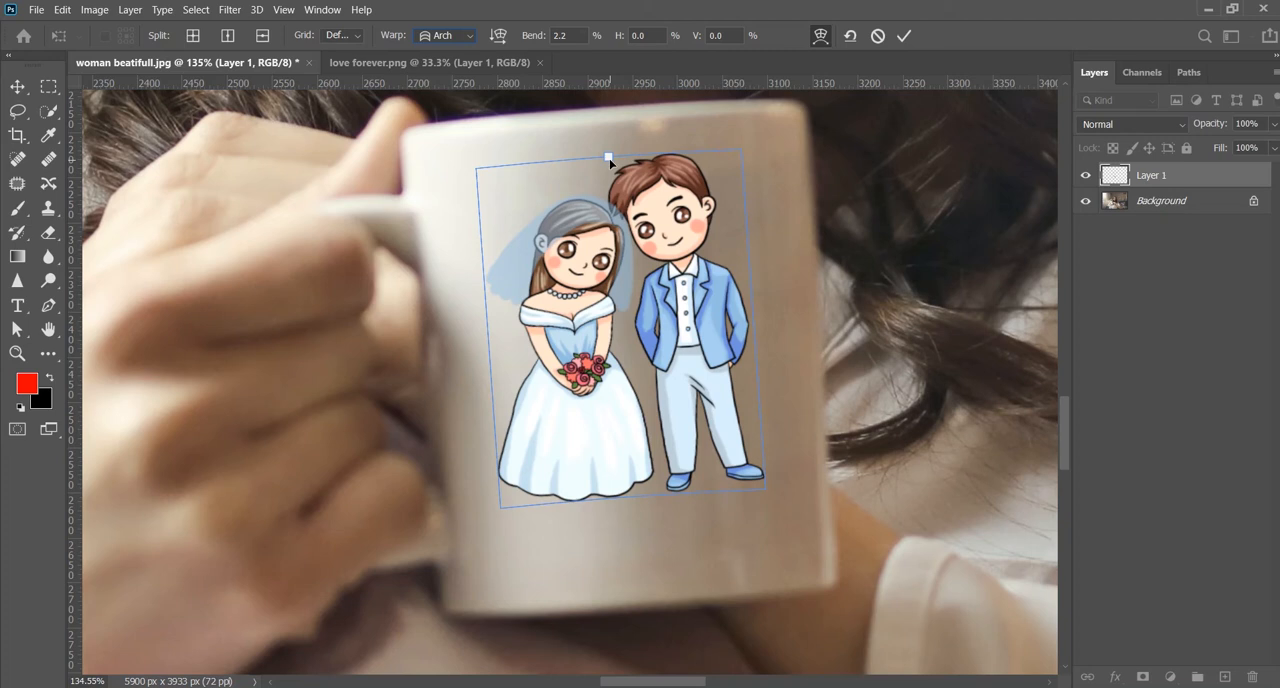
left_click(904, 36)
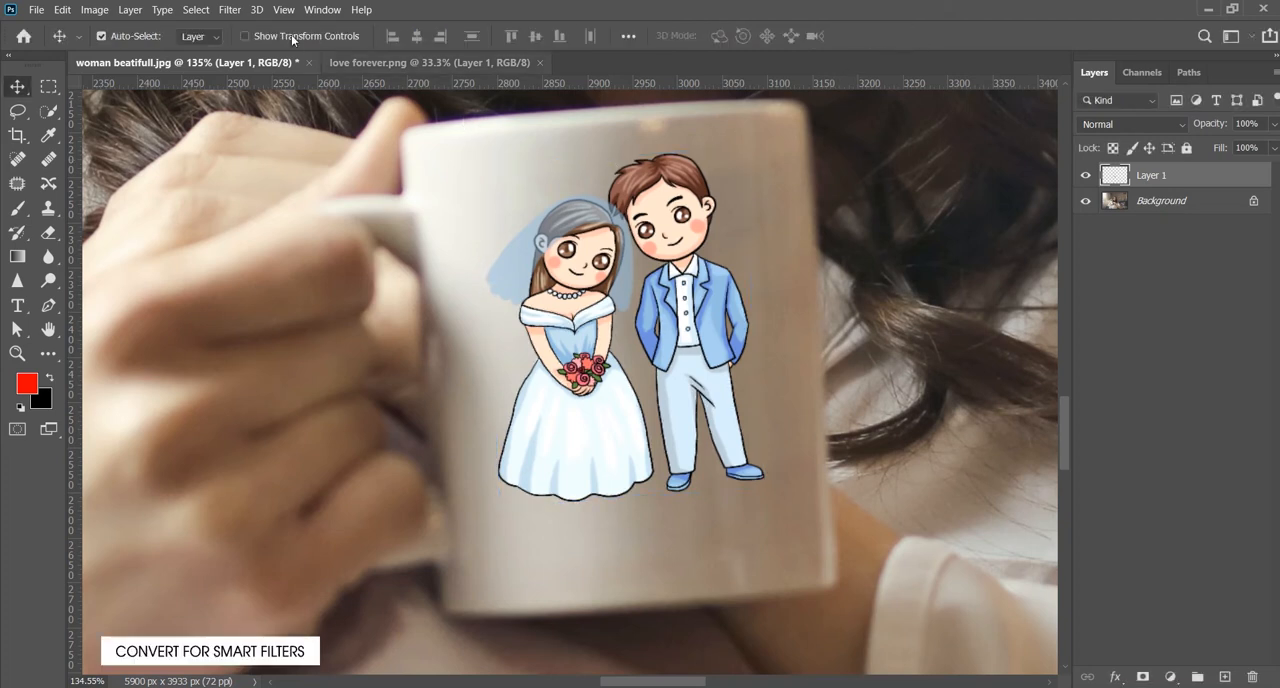
- Convert Layer 1 for Smart Filters and set its blend mode to Multiply in the Blending Options
left_click(232, 10)
left_click(250, 54)
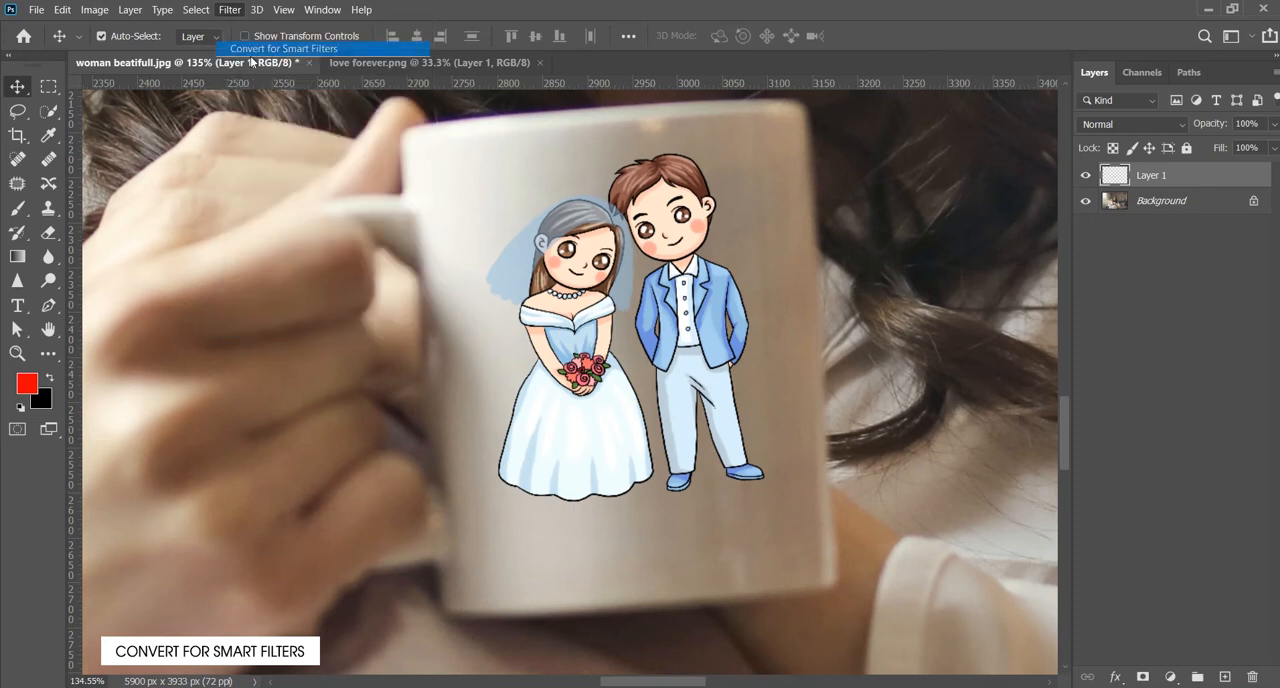
left_click(130, 10)
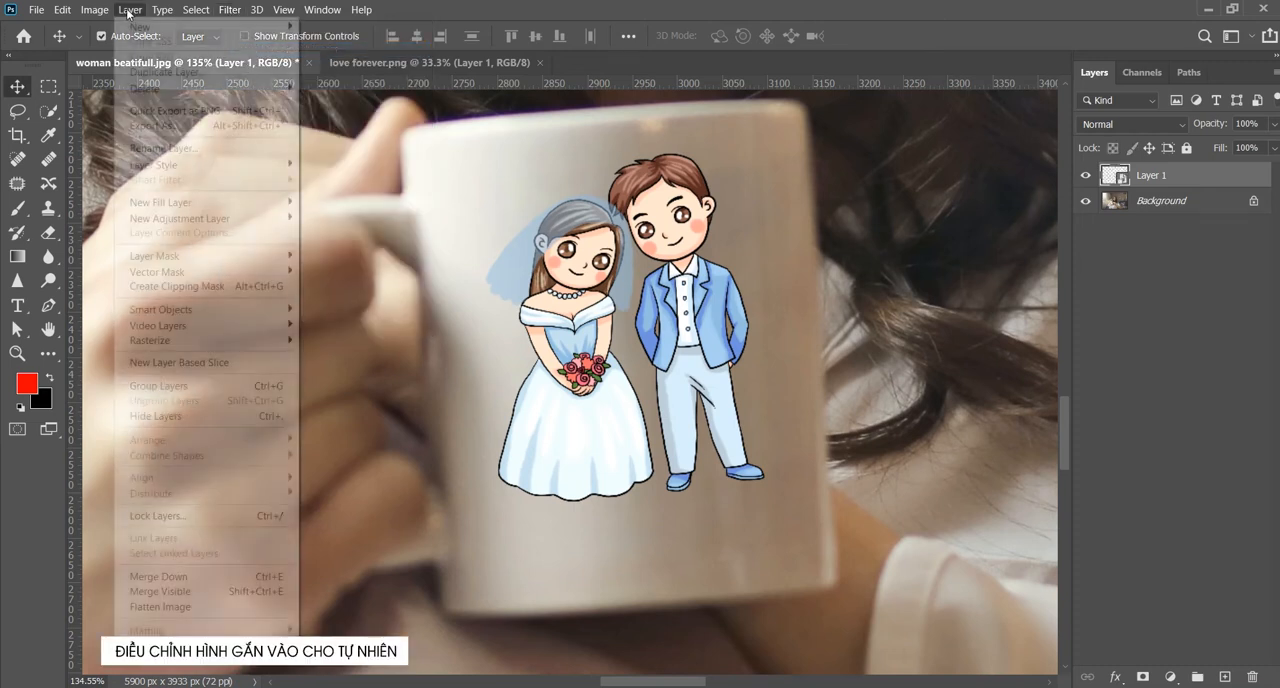
mouse_move(176, 166)
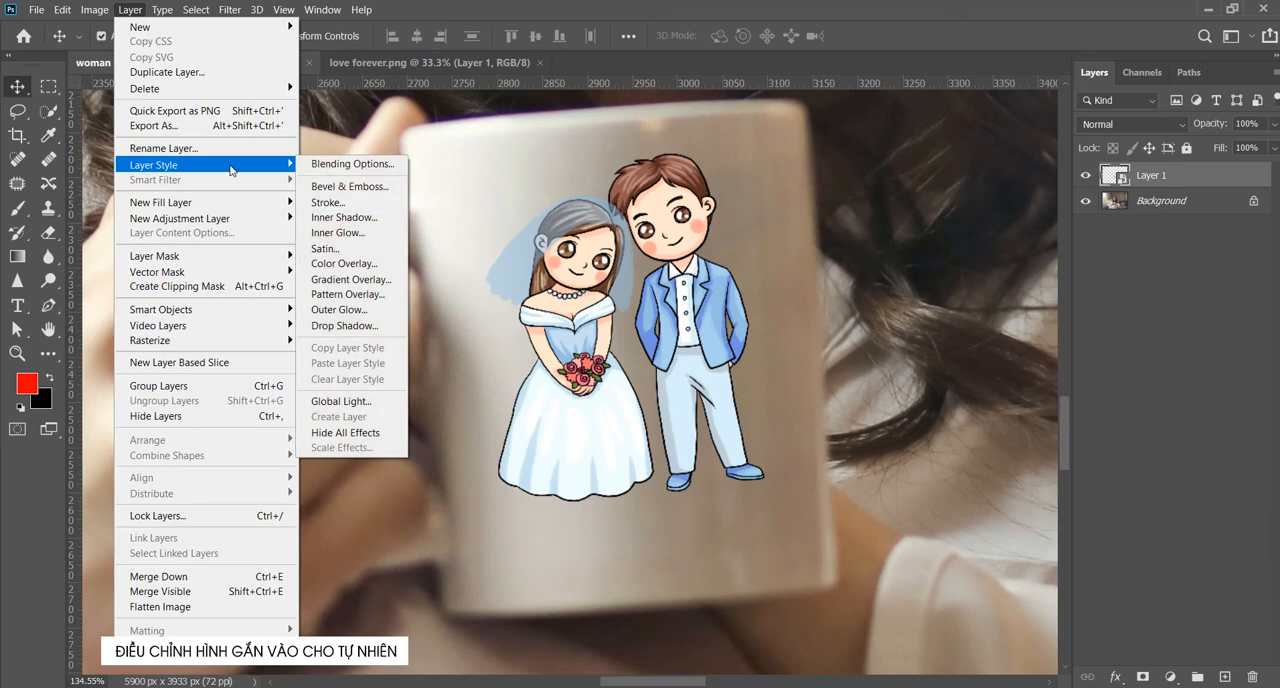
left_click(353, 172)
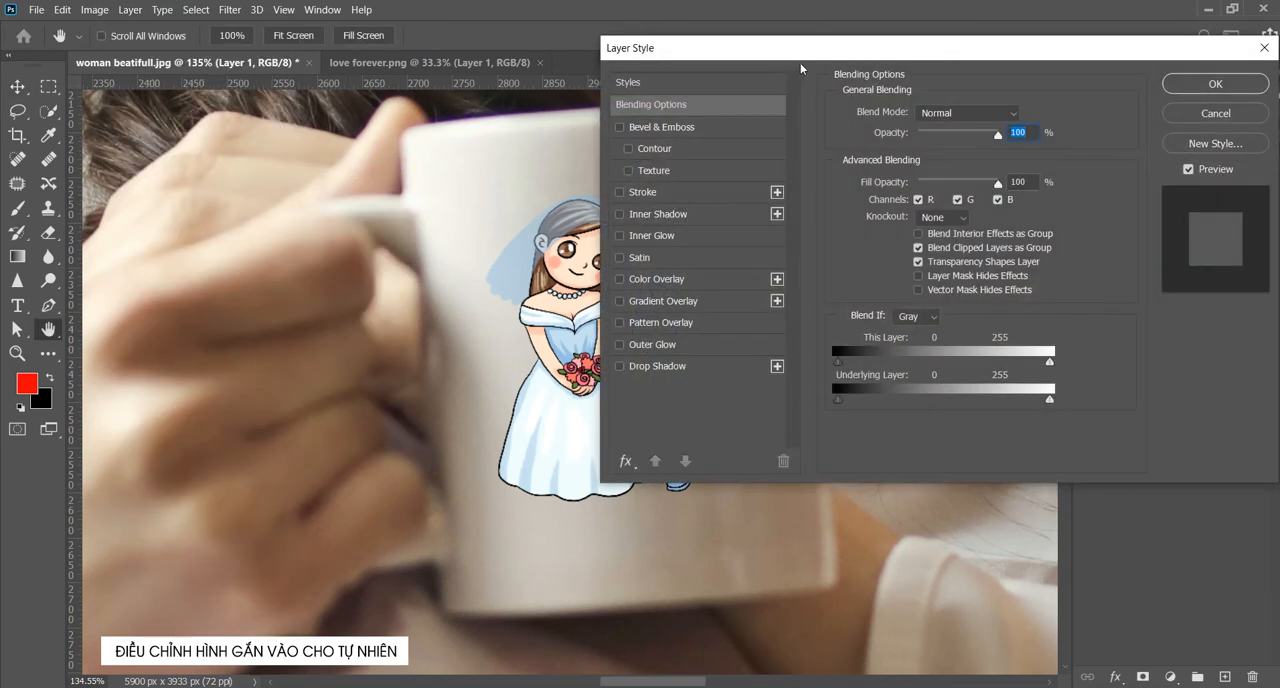
left_click_drag(815, 54, 1005, 103)
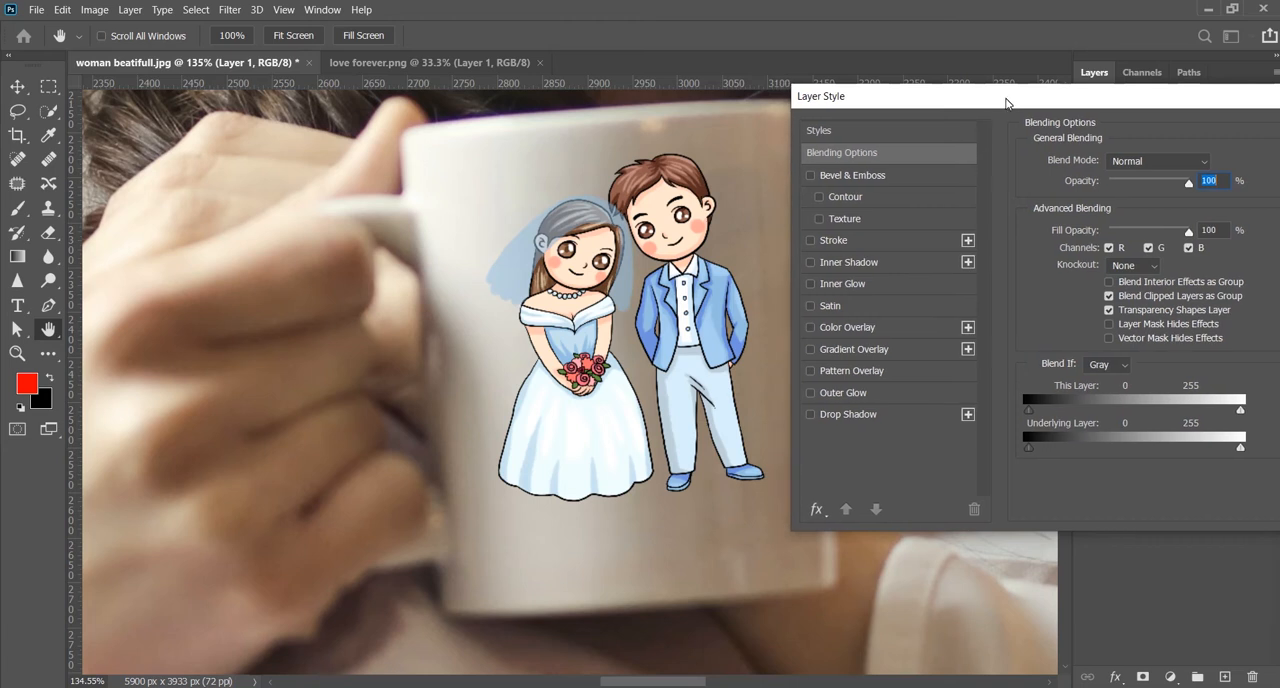
left_click(1143, 167)
left_click(1114, 240)
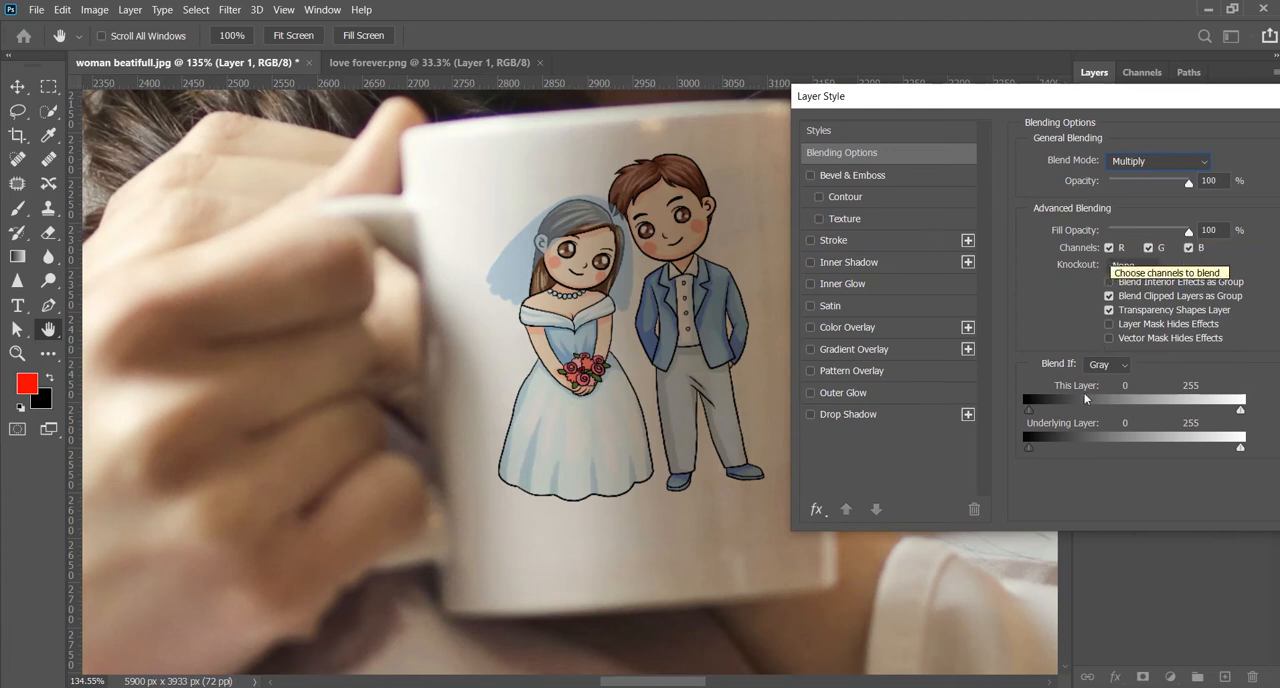
- Split the underlying layer's Blend If range to 78 / 147 for shadows and 136 / 255 for highlights, and apply the layer style
left_click_drag(1028, 448, 1059, 454)
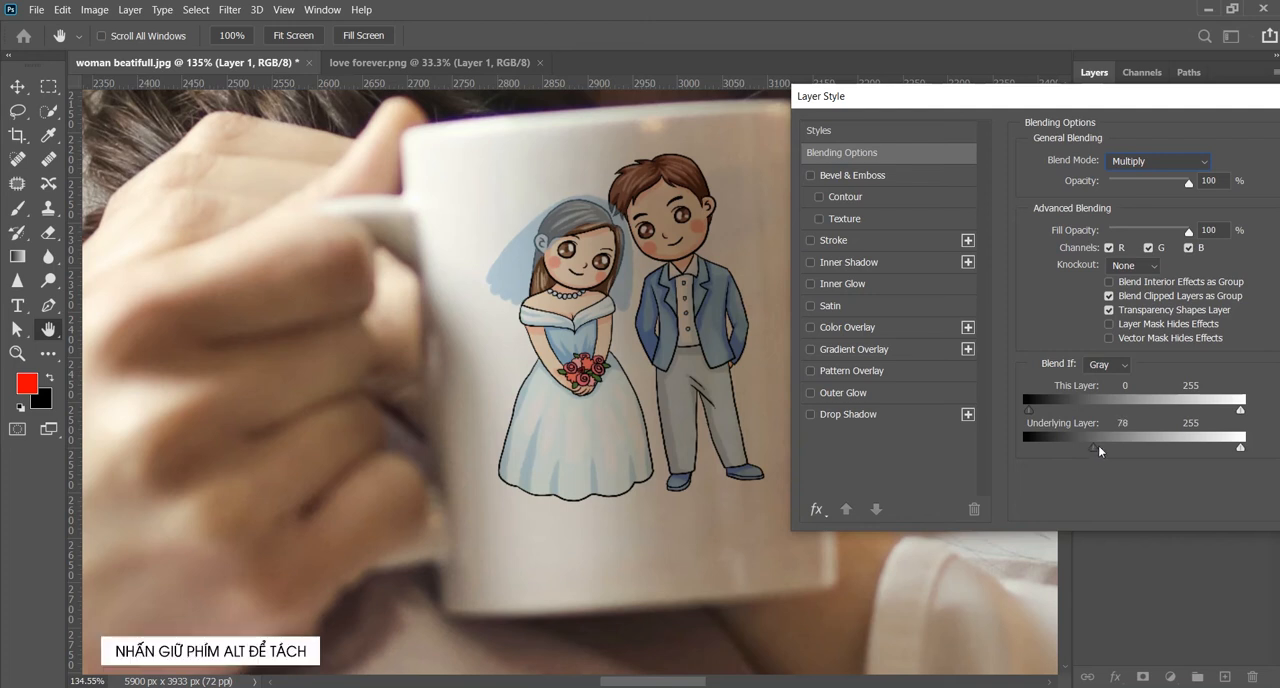
key("alt")
left_click_drag(1094, 452, 1153, 456)
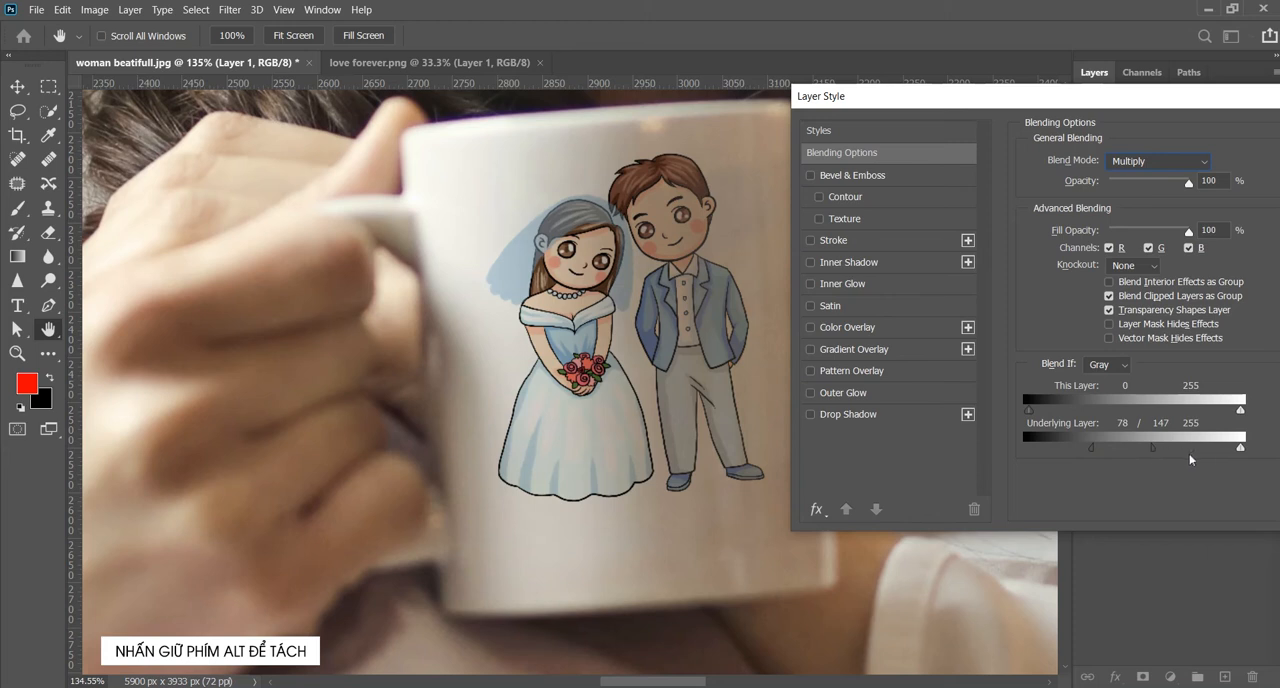
left_click_drag(1240, 450, 1143, 461)
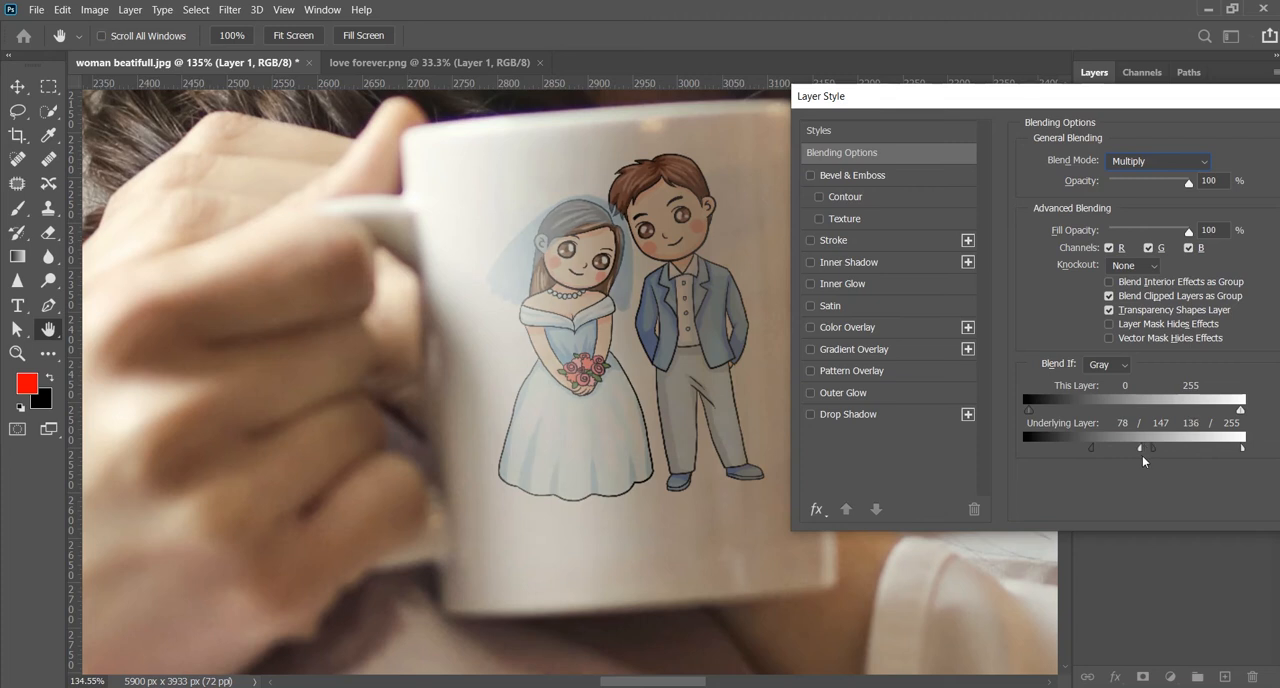
left_click_drag(1122, 109, 760, 101)
left_click(1045, 124)
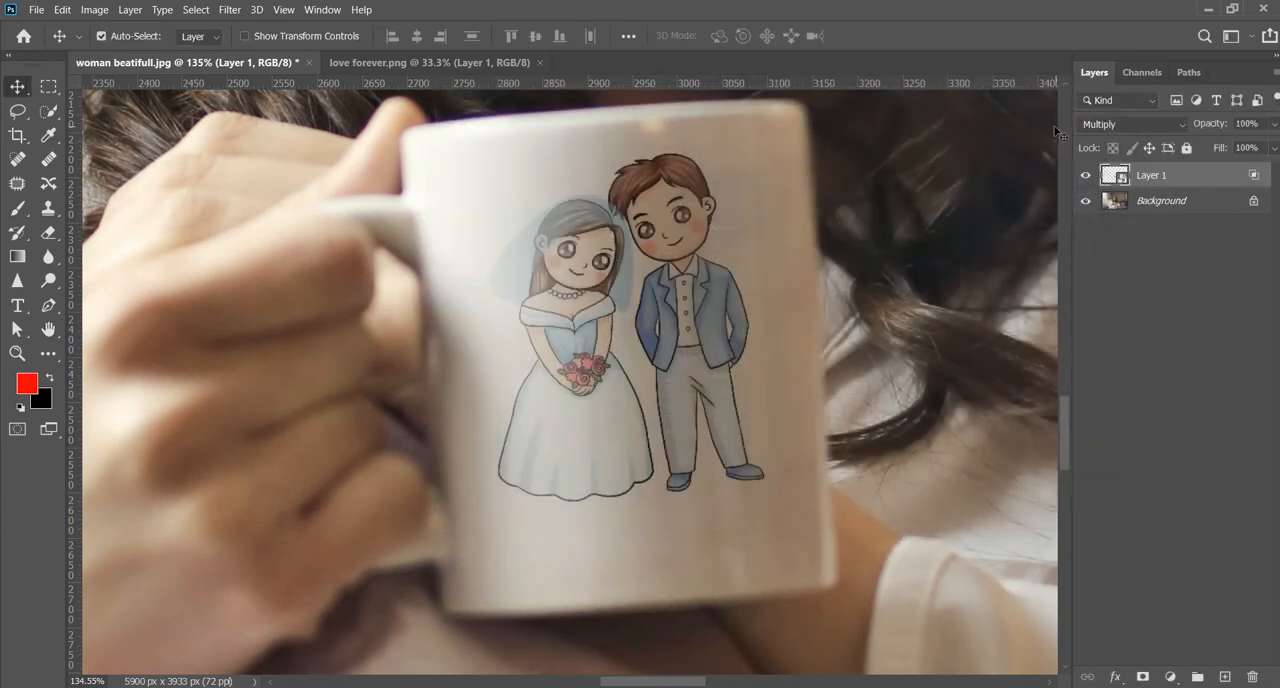
- Add the text "love you forever" in magenta 24 pt Ink Free below the couple on the mug
left_click_drag(18, 306, 86, 306)
left_click(606, 538)
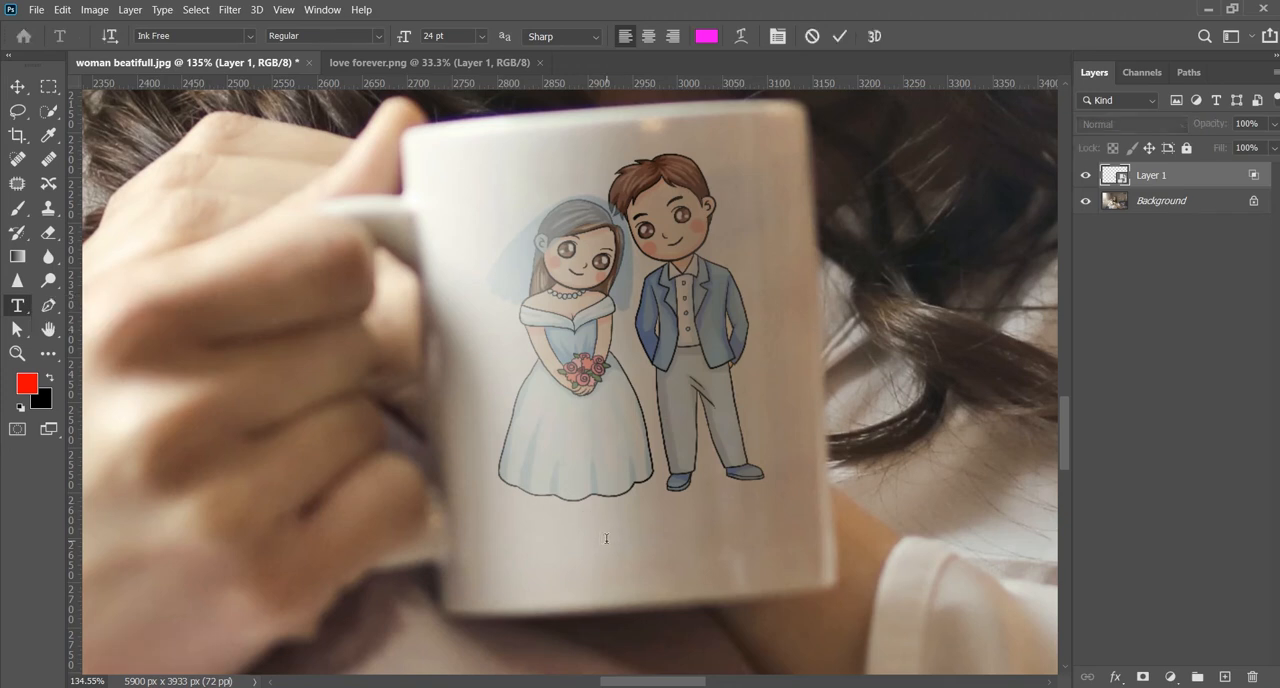
type("lov")
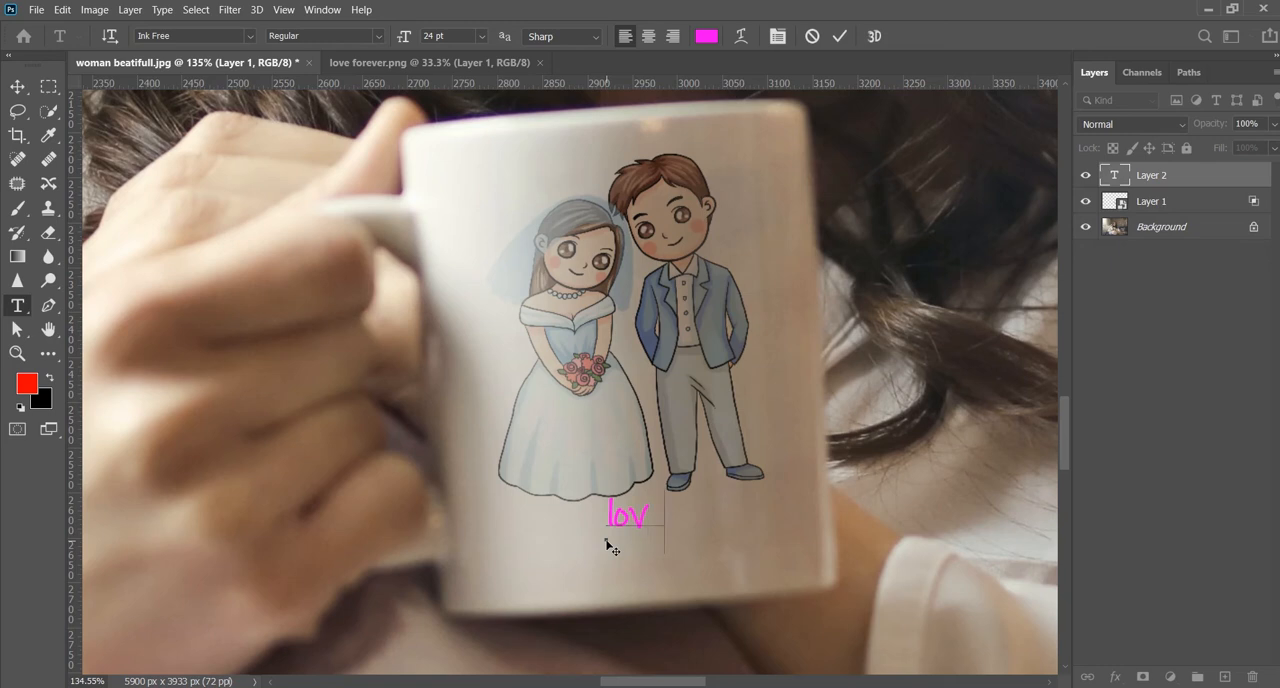
type("e you for ")
type("ver")
left_click(838, 35)
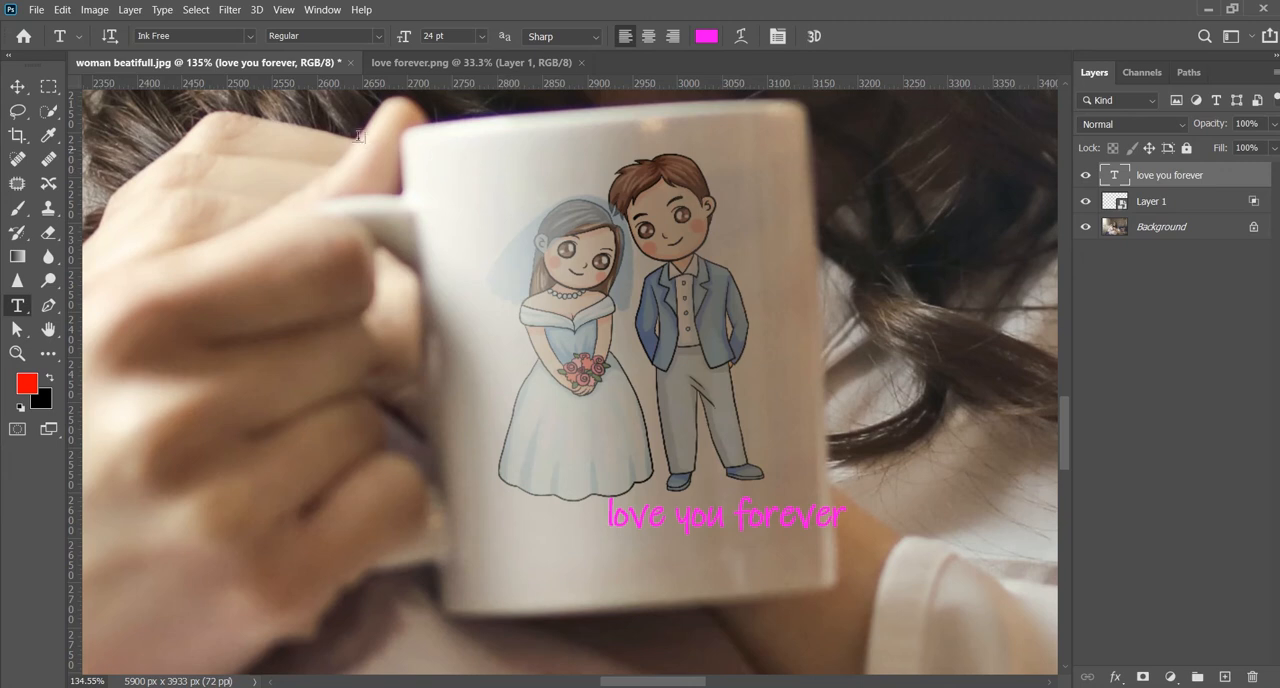
- Rasterize the "love you forever" type layer
left_click(130, 9)
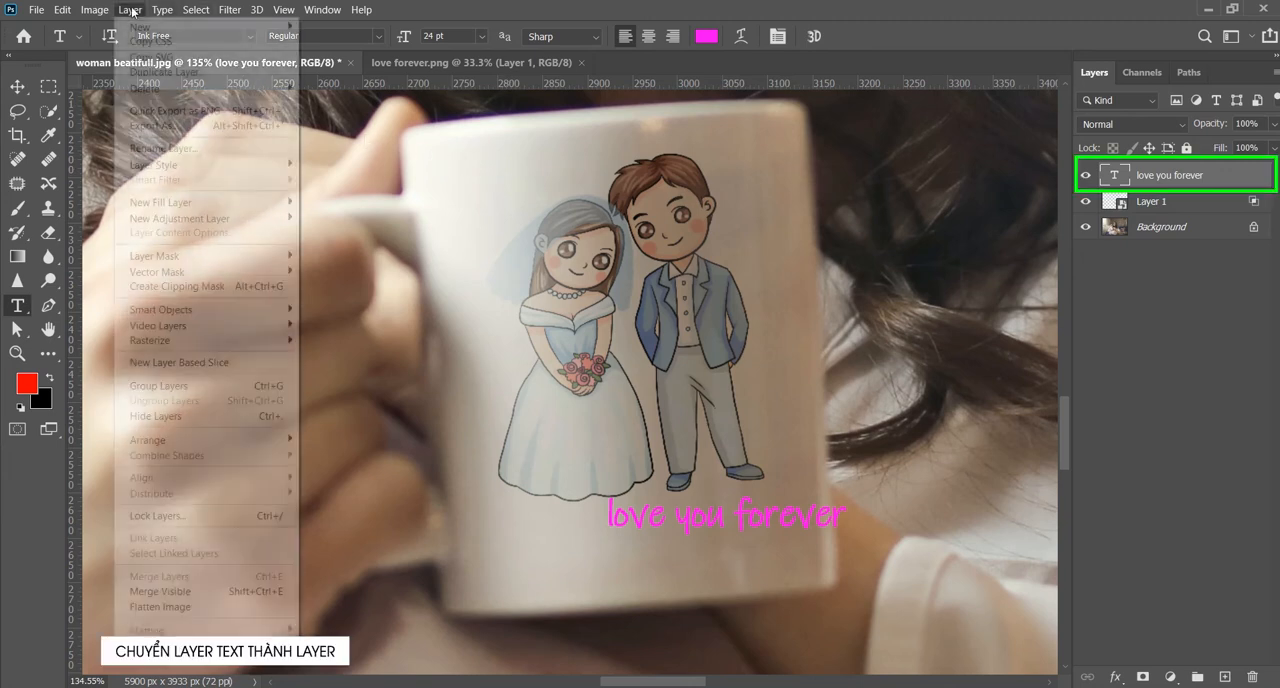
mouse_move(179, 344)
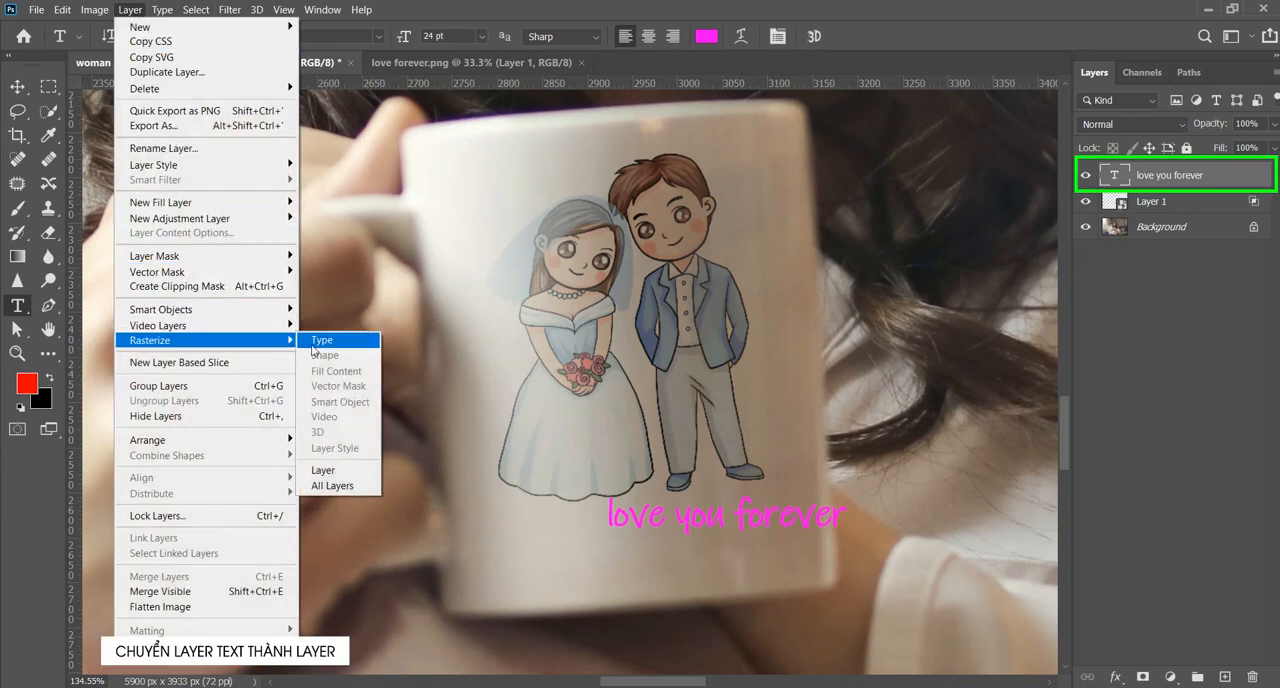
left_click(325, 340)
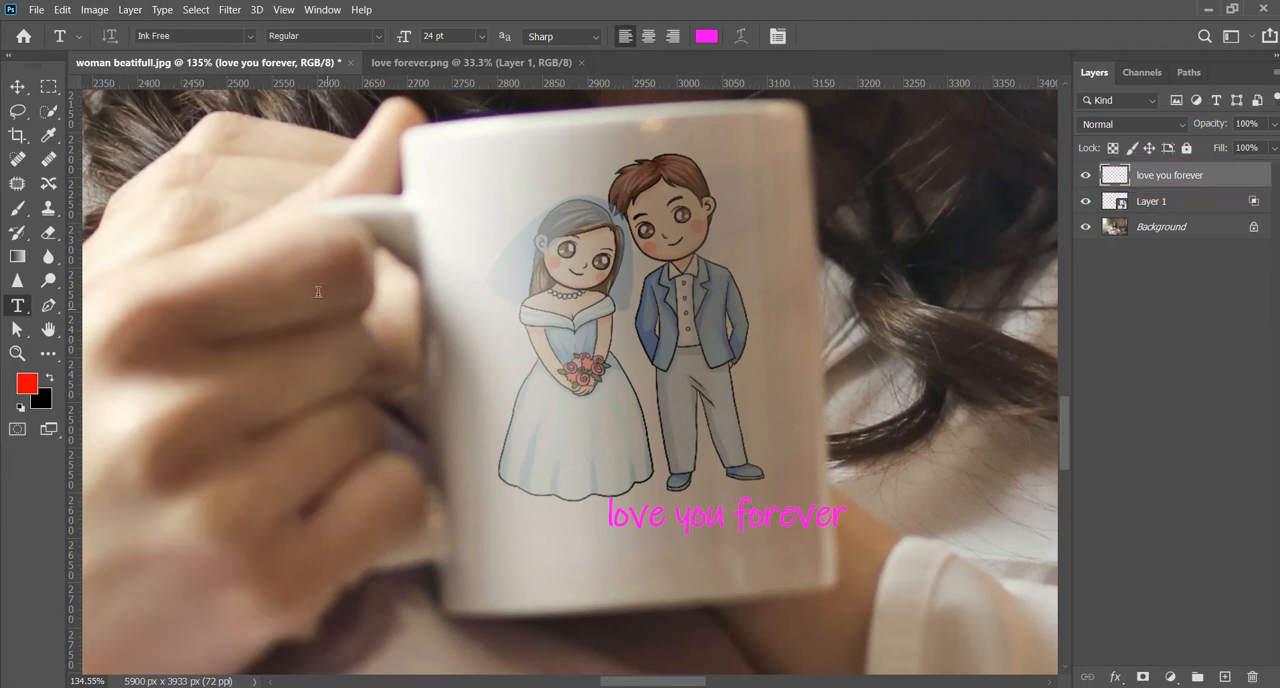
- Free-transform the "love you forever" layer: centre it below the couple, scale it to 89.39% and rotate it to -4.10°
left_click(70, 12)
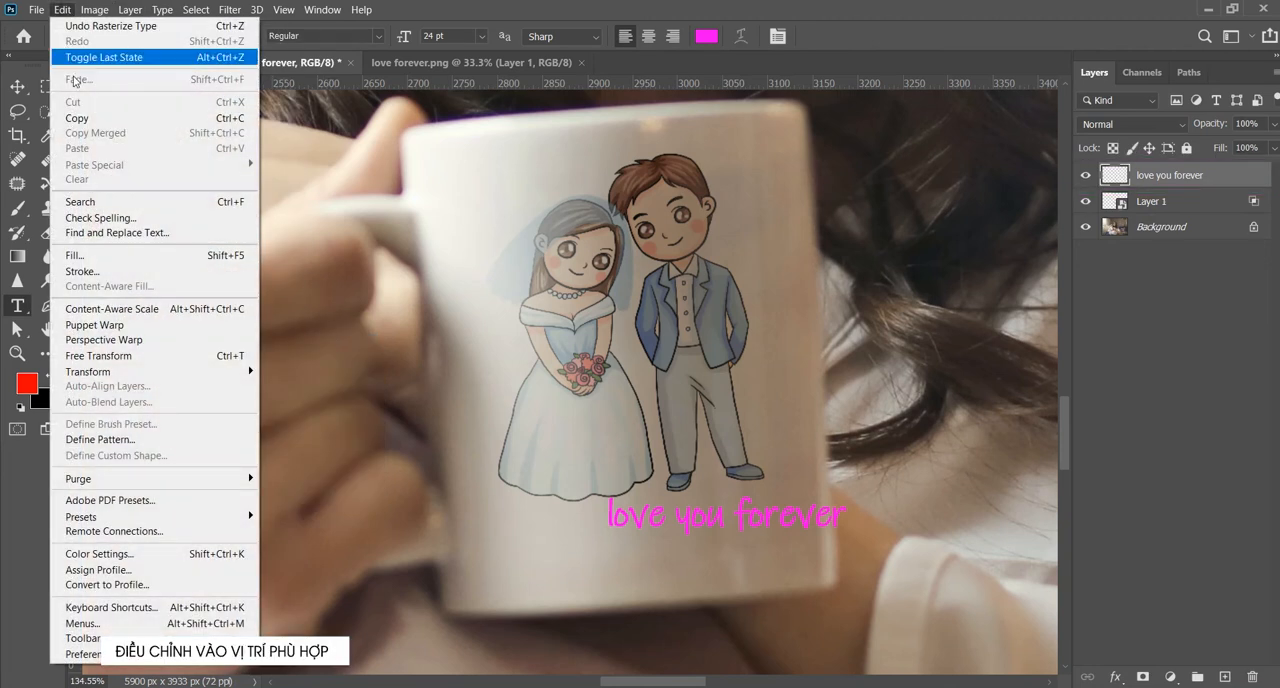
left_click(131, 356)
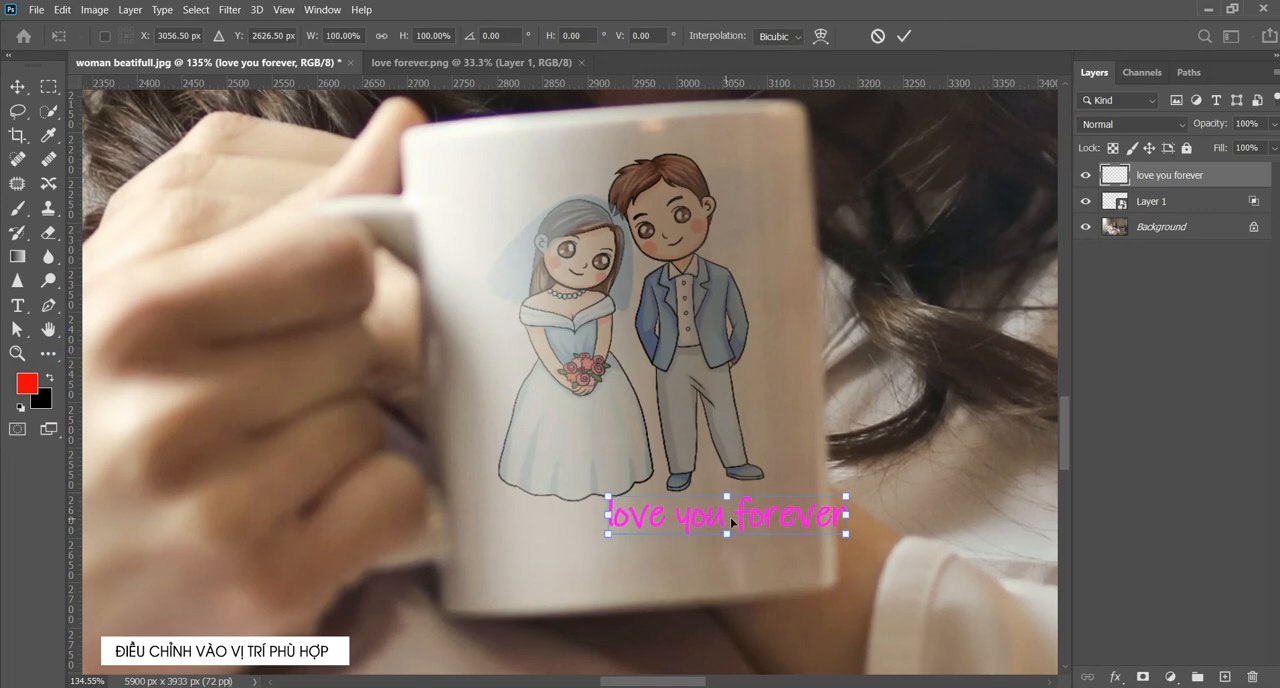
left_click_drag(722, 523, 641, 546)
left_click_drag(785, 519, 783, 511)
left_click_drag(678, 543, 690, 537)
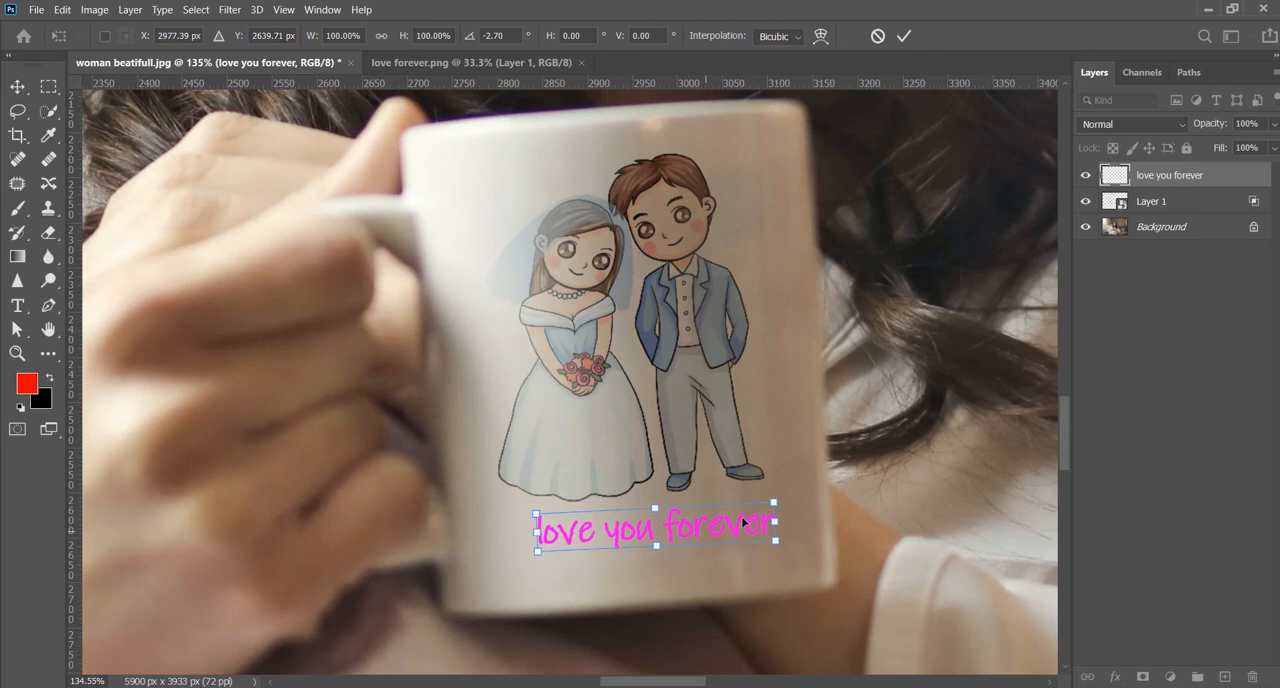
left_click_drag(775, 501, 764, 505)
left_click_drag(539, 548, 553, 547)
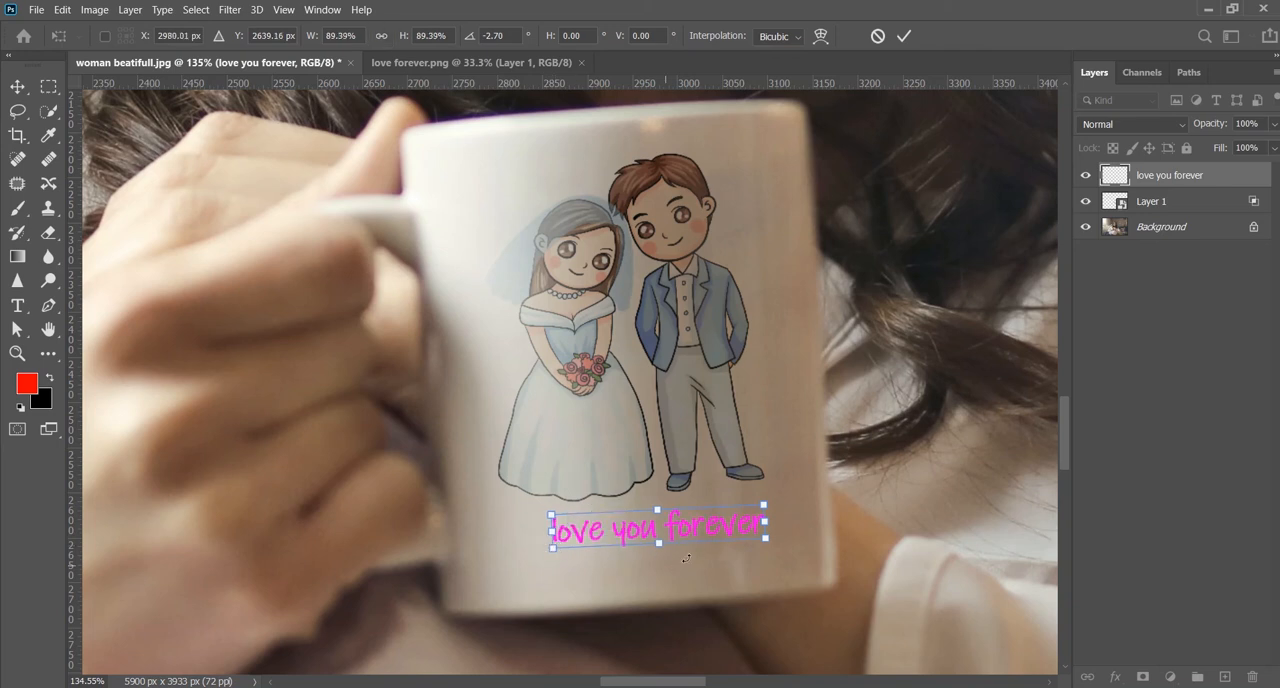
left_click_drag(778, 541, 779, 538)
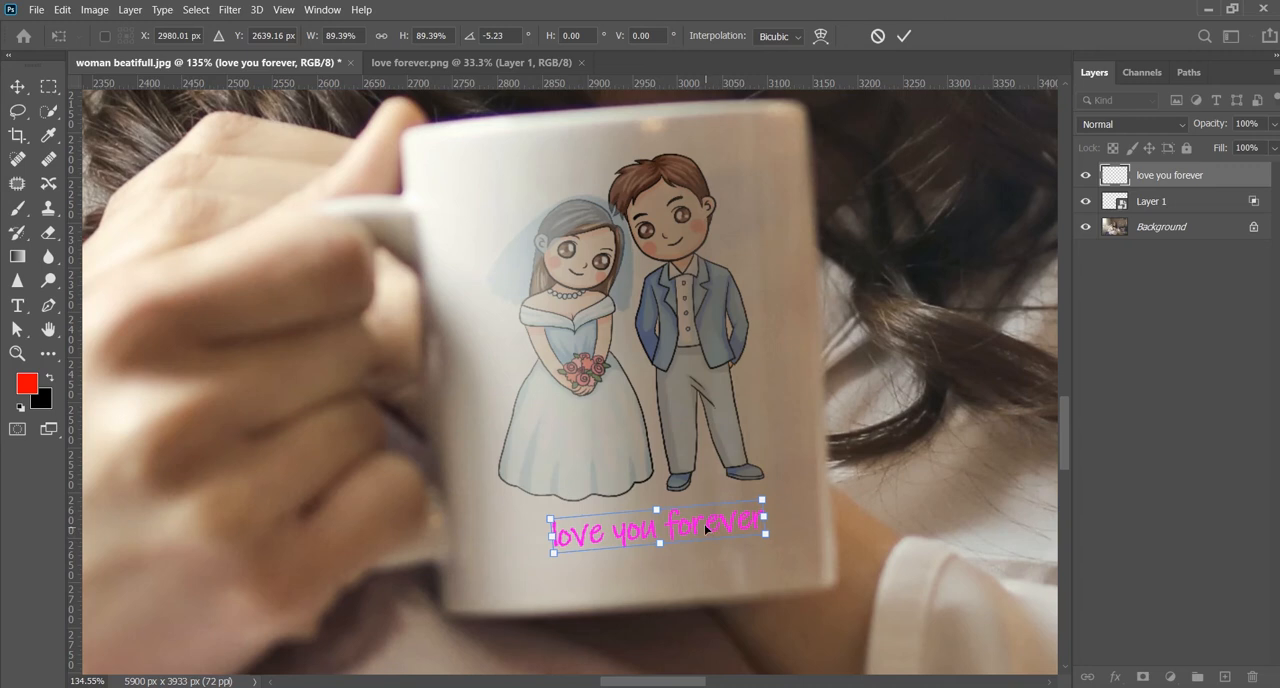
left_click_drag(703, 530, 701, 534)
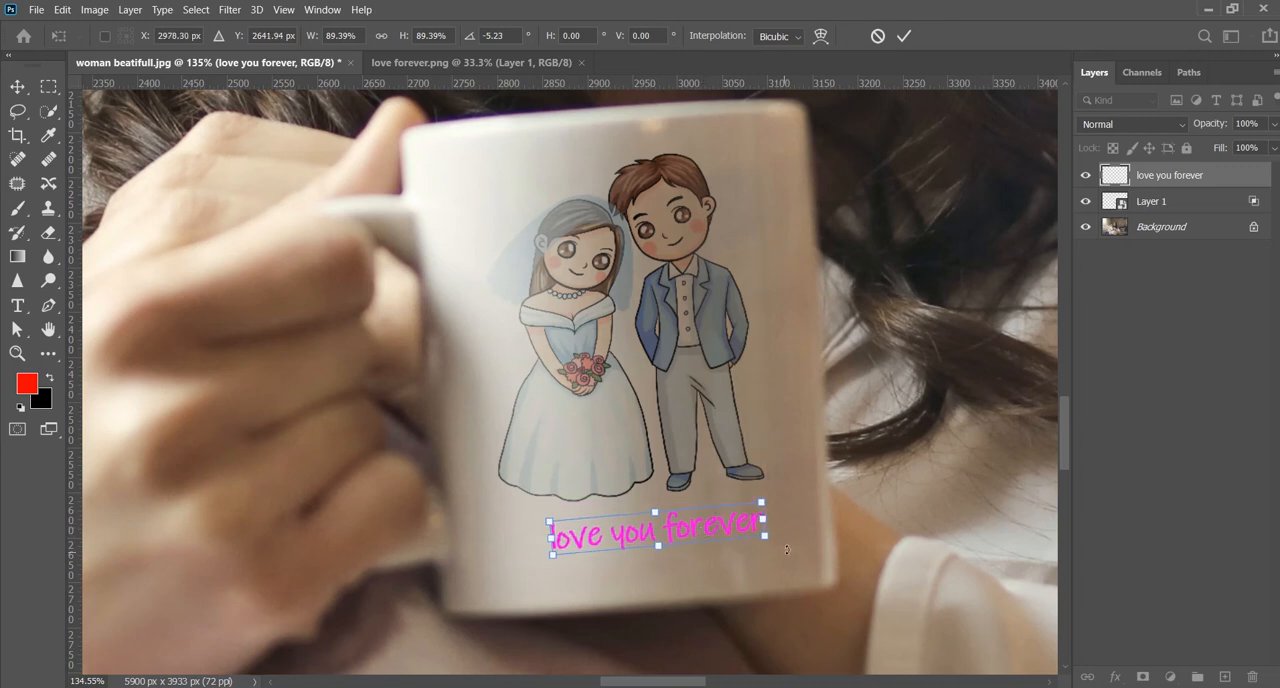
left_click_drag(782, 545, 780, 546)
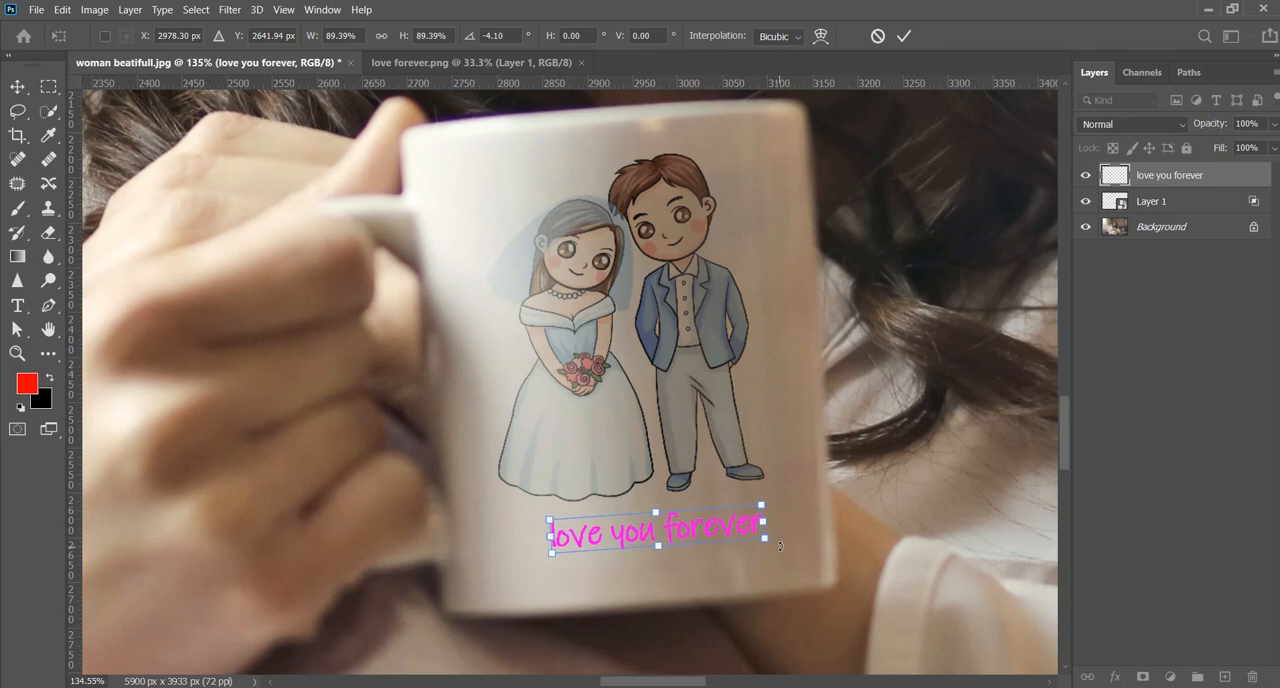
- Warp the "love you forever" text with a slight, nearly flat Arch bend following the mug's curve and apply the transform
right_click(708, 530)
left_click(740, 333)
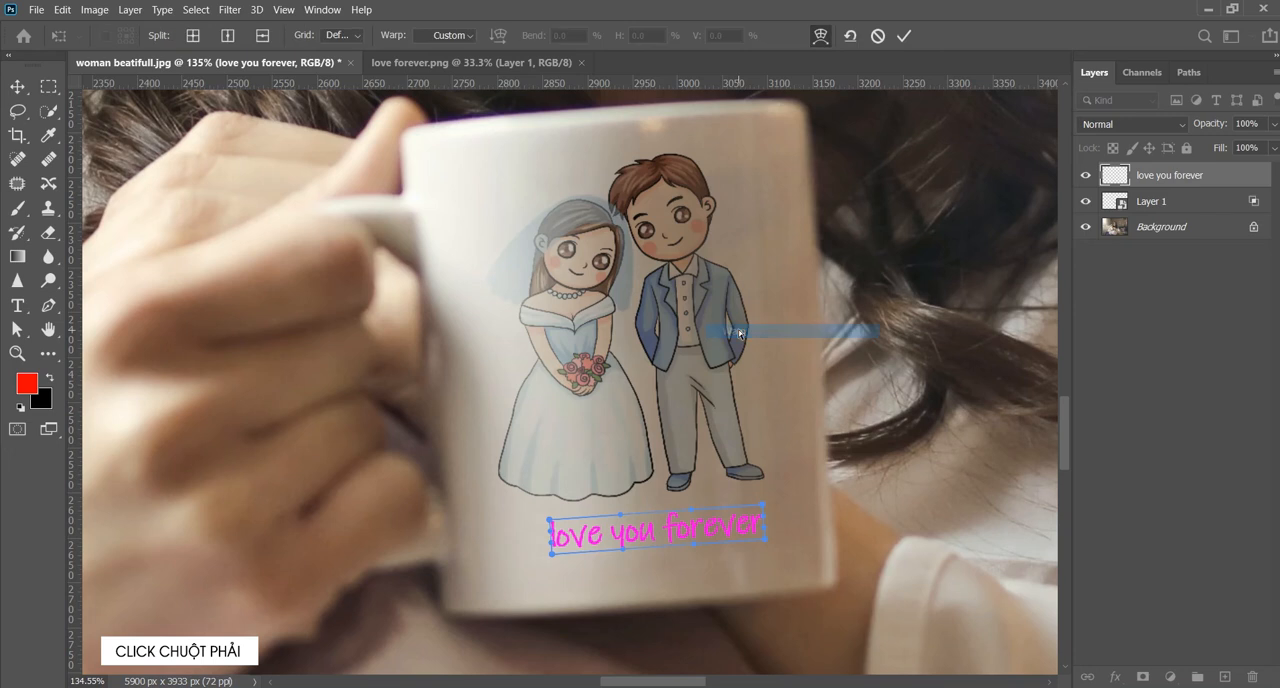
left_click(446, 35)
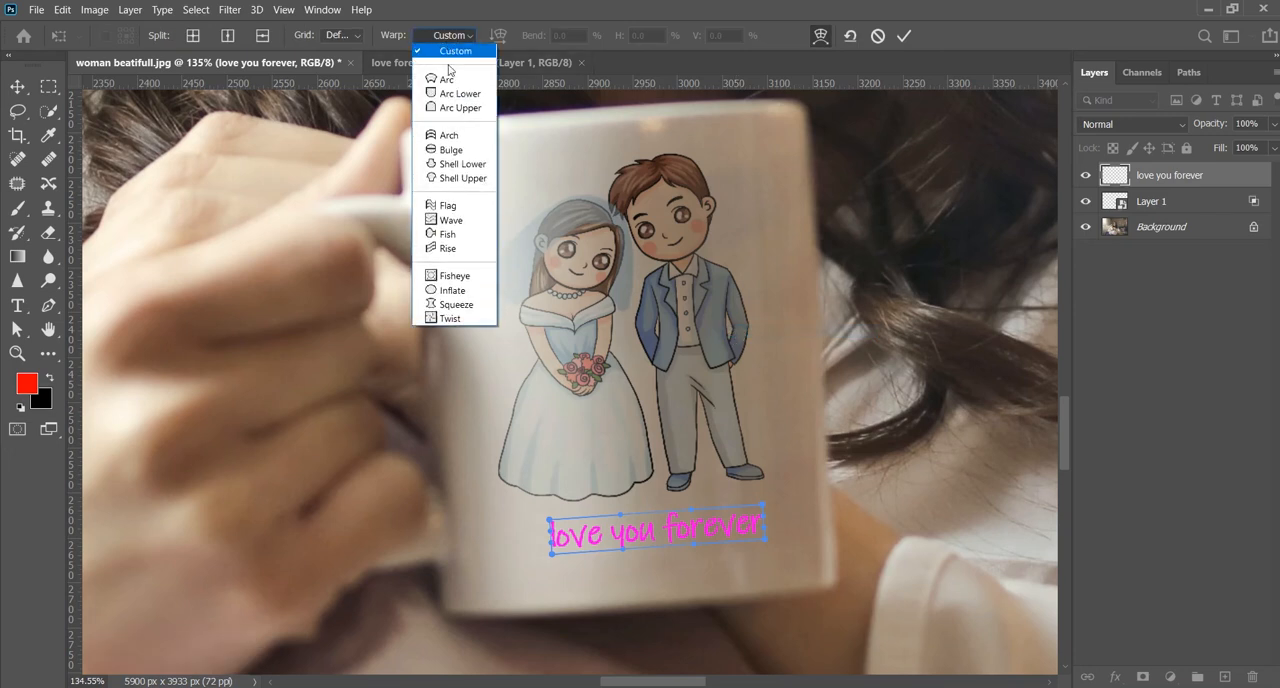
left_click(433, 137)
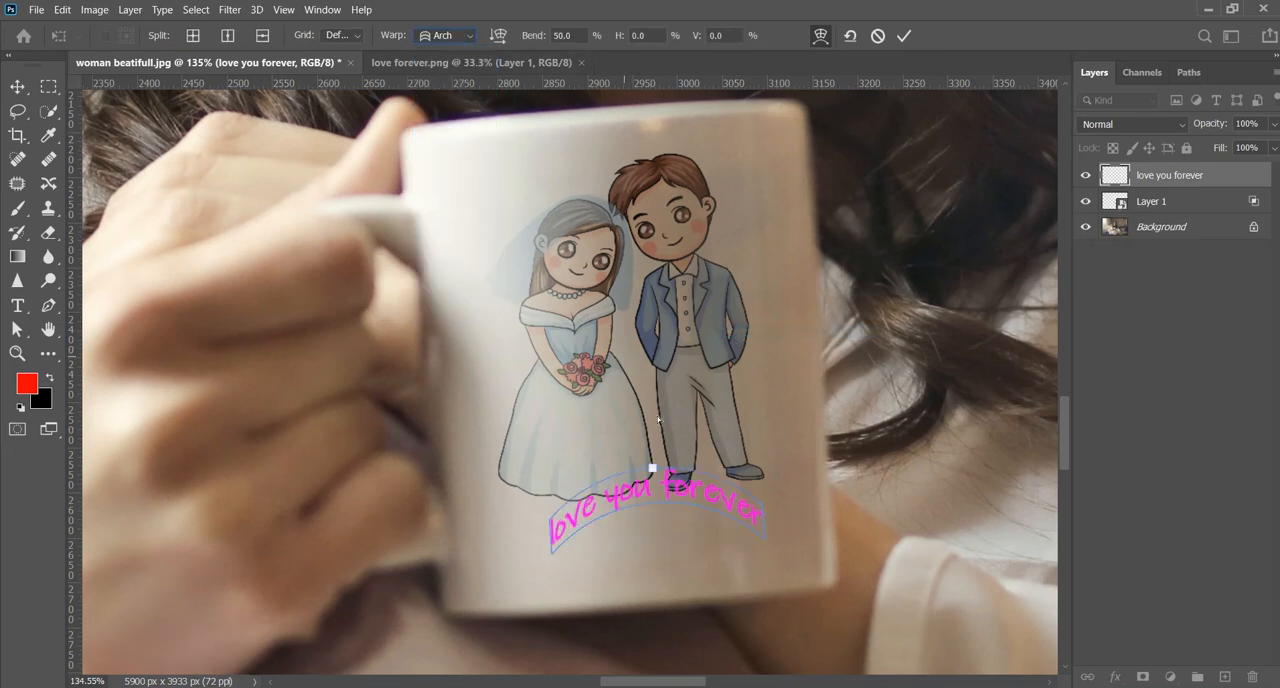
left_click_drag(652, 470, 653, 518)
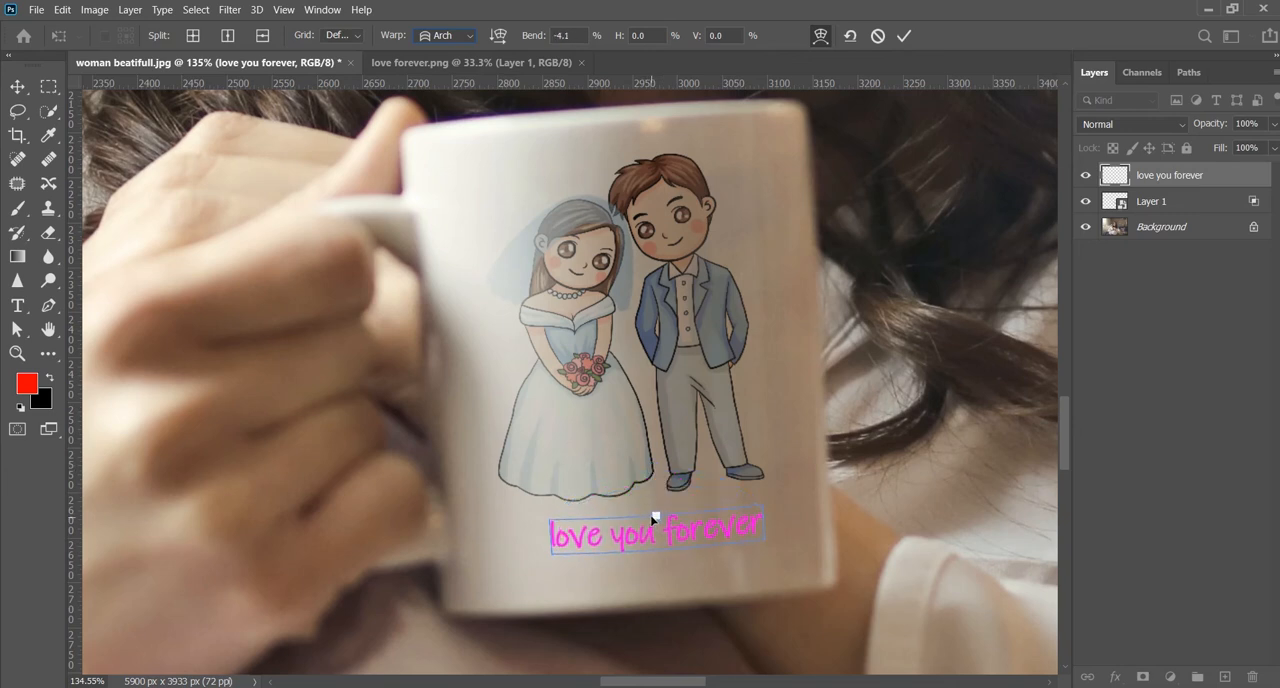
left_click_drag(653, 519, 653, 516)
left_click(904, 36)
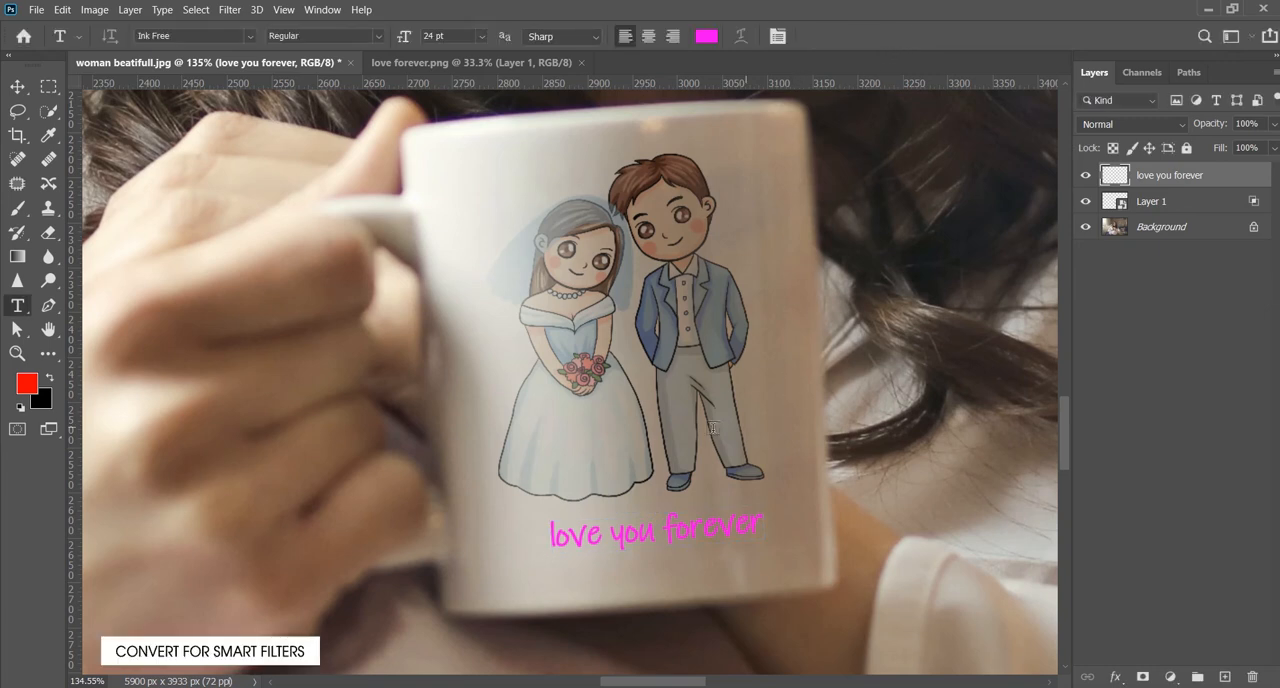
- Convert the "love you forever" layer for Smart Filters and set its blend mode to Multiply in the Blending Options
left_click(237, 12)
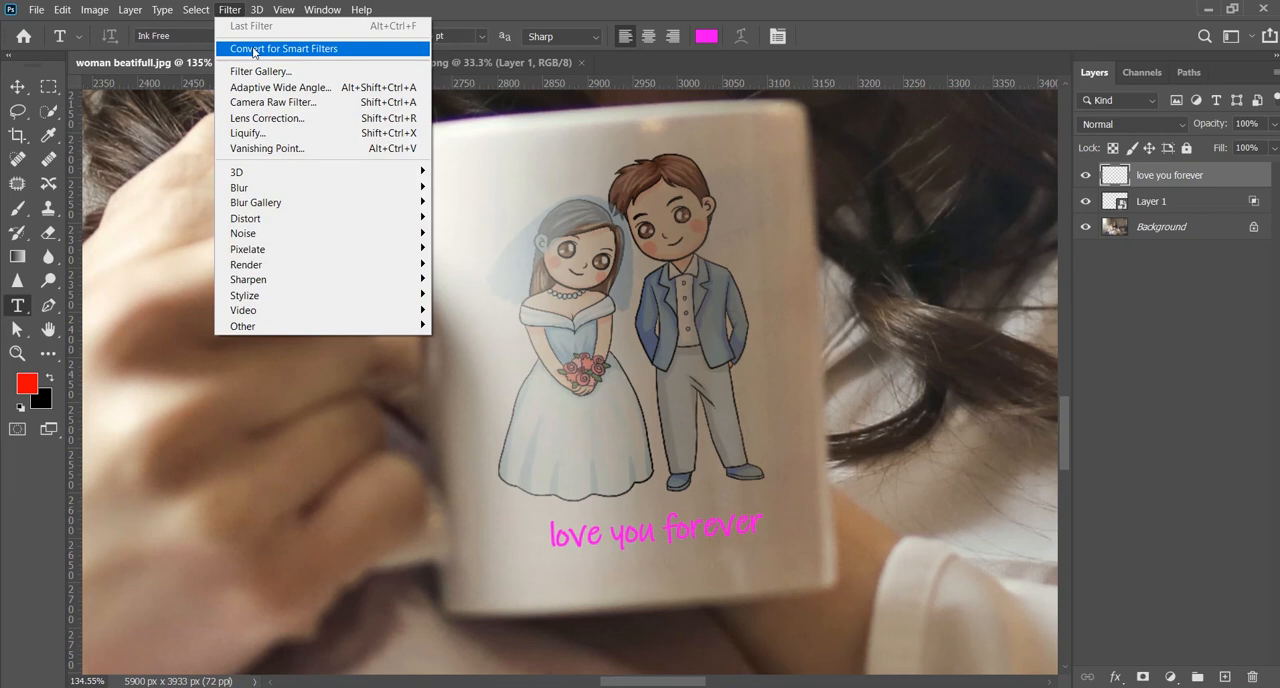
left_click(253, 50)
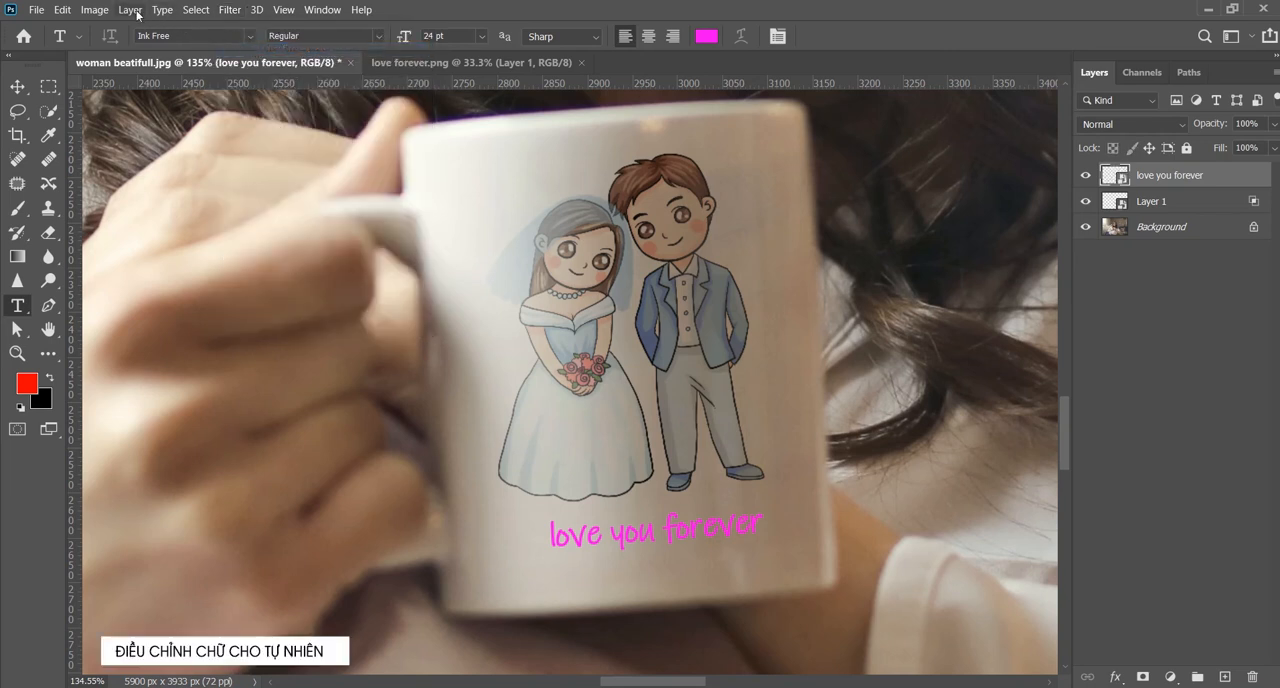
left_click(134, 11)
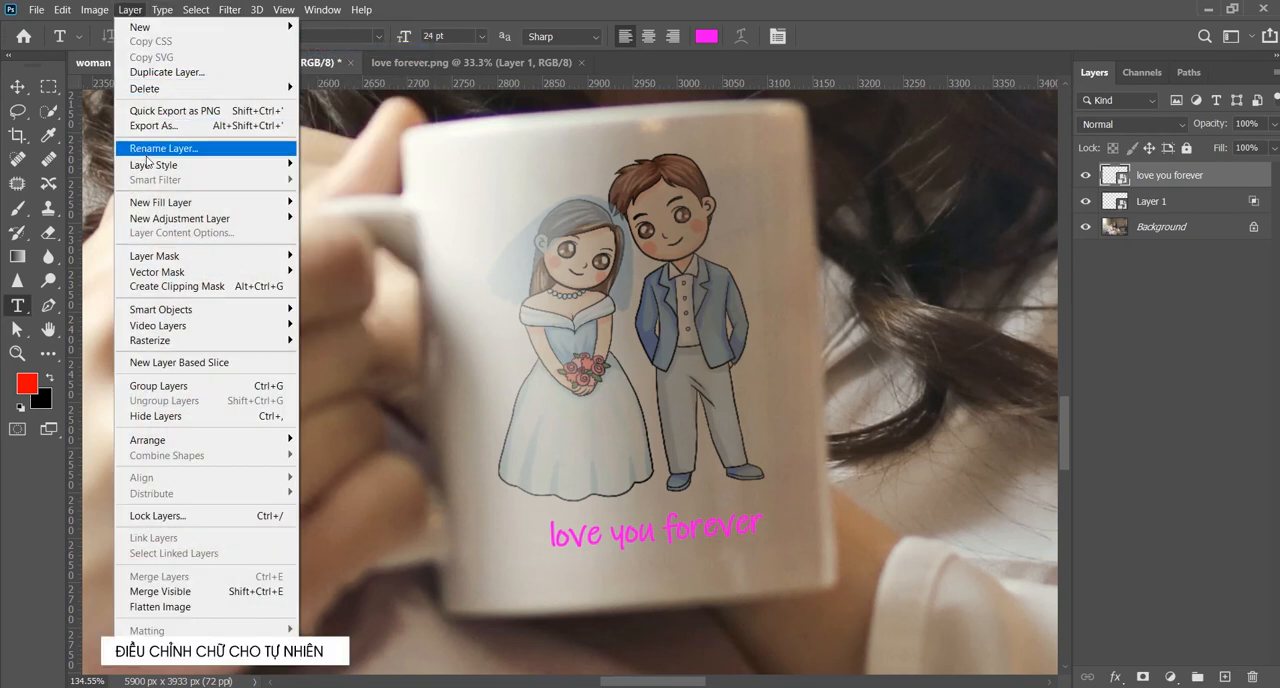
mouse_move(155, 165)
left_click(330, 164)
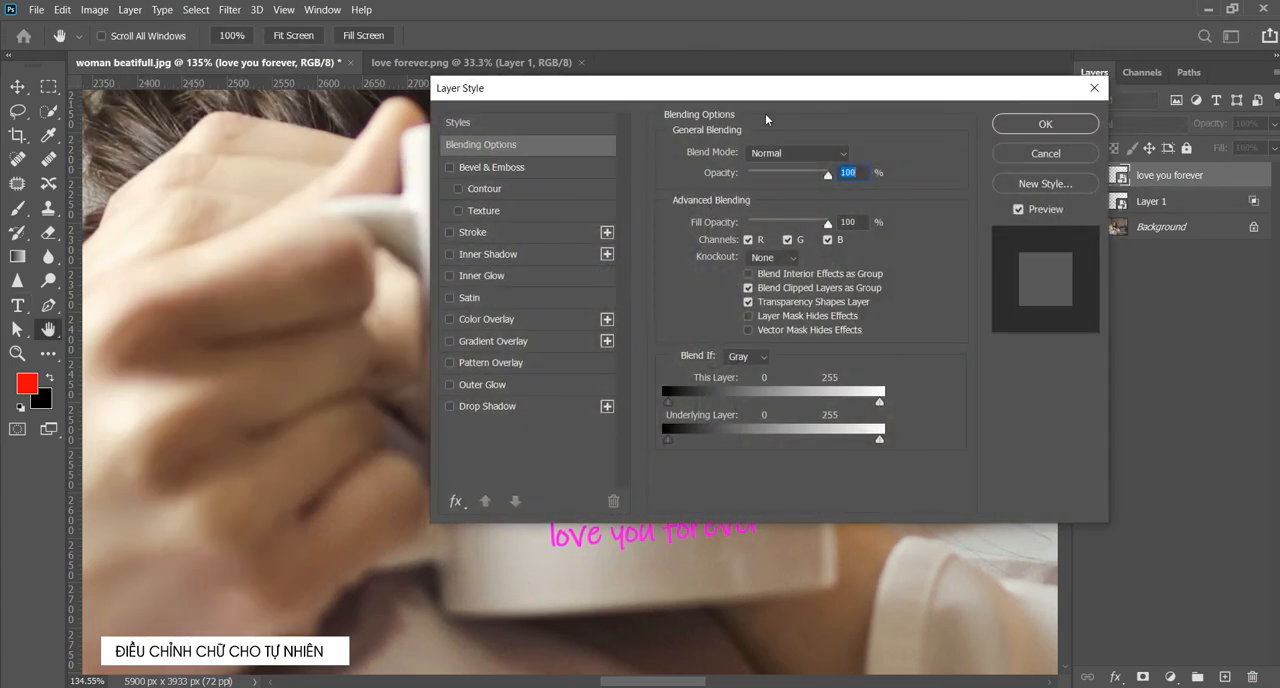
left_click_drag(765, 89, 937, 91)
left_click_drag(1027, 13, 1050, 12)
left_click(1089, 76)
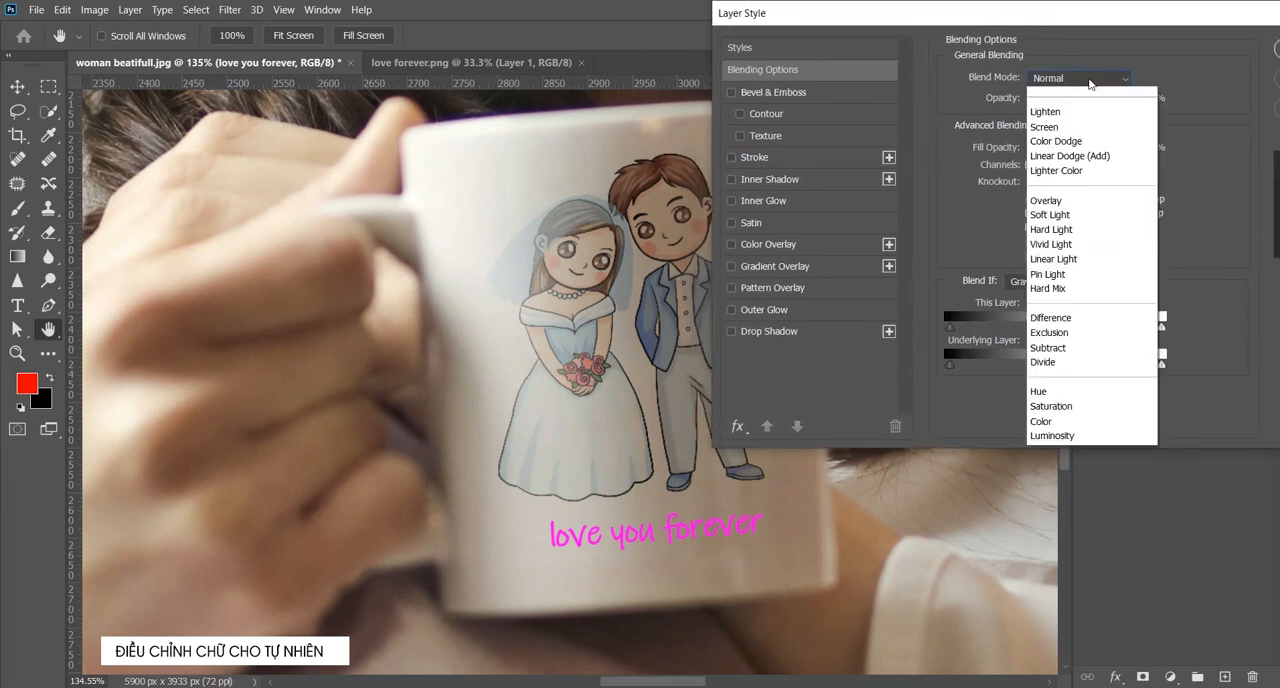
left_click(1070, 138)
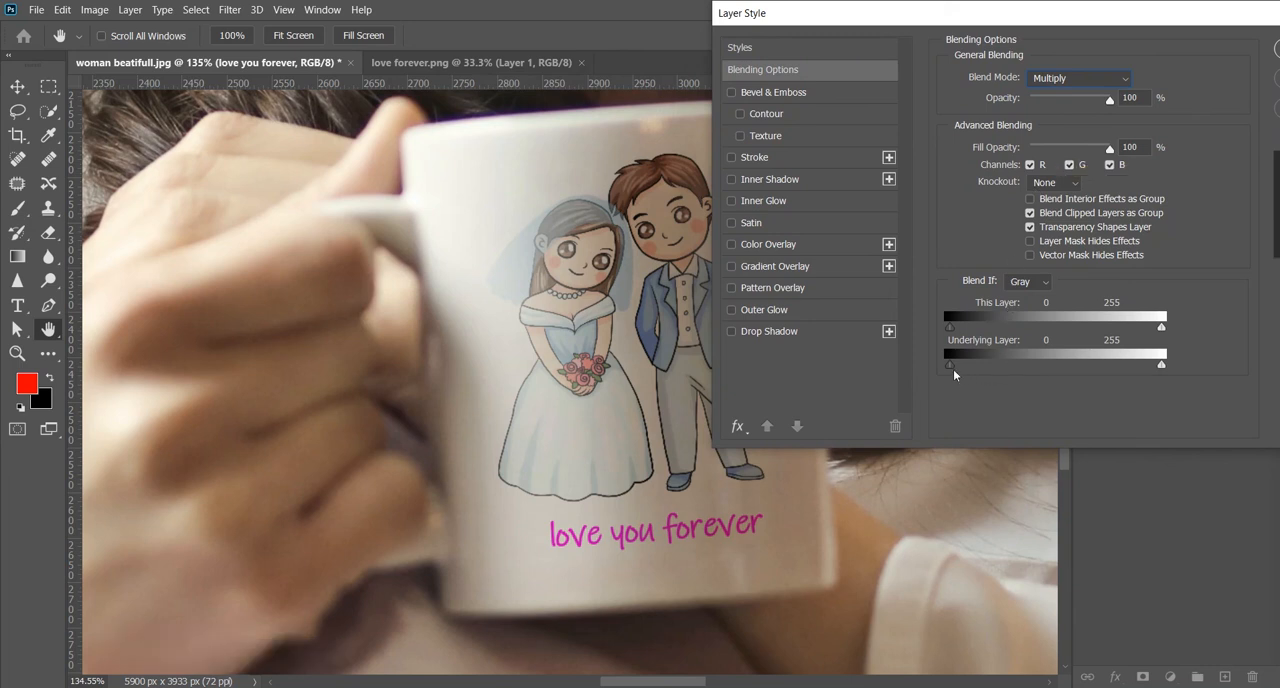
- Split the text's underlying layer Blend If range to 95 / 153 for shadows and 112 / 255 for highlights, and apply the style
left_click_drag(952, 370, 1030, 372)
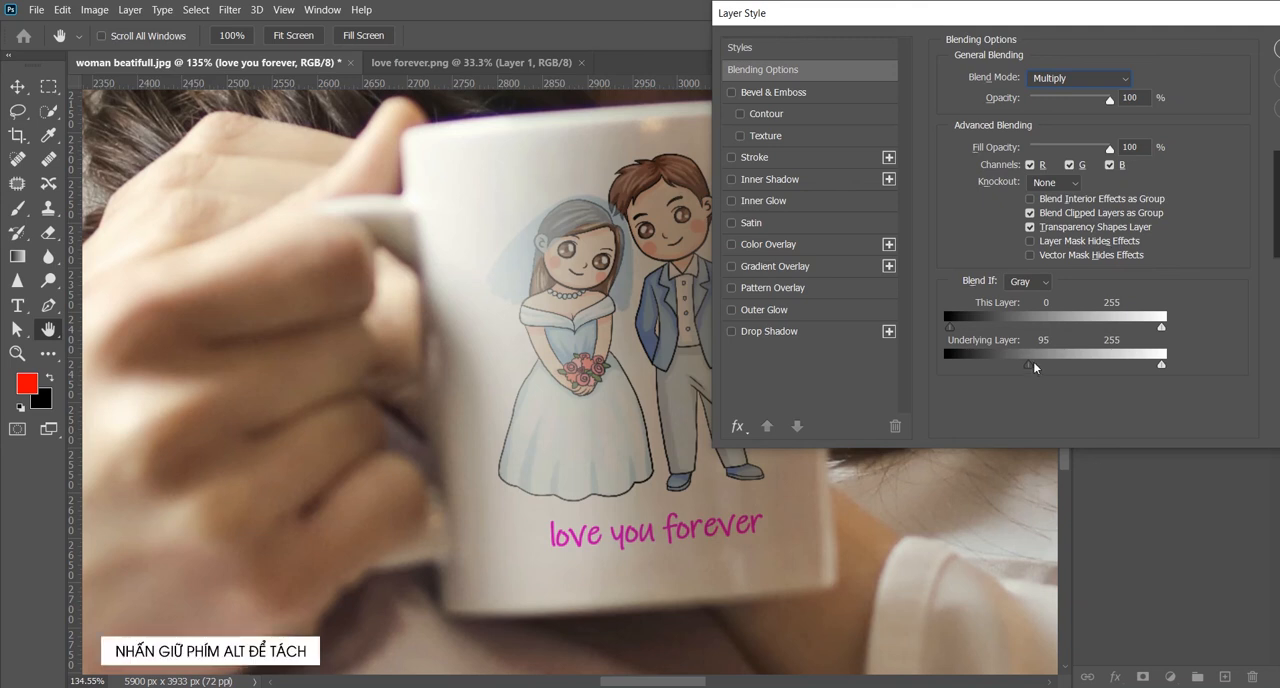
left_click_drag(1030, 373, 1079, 378)
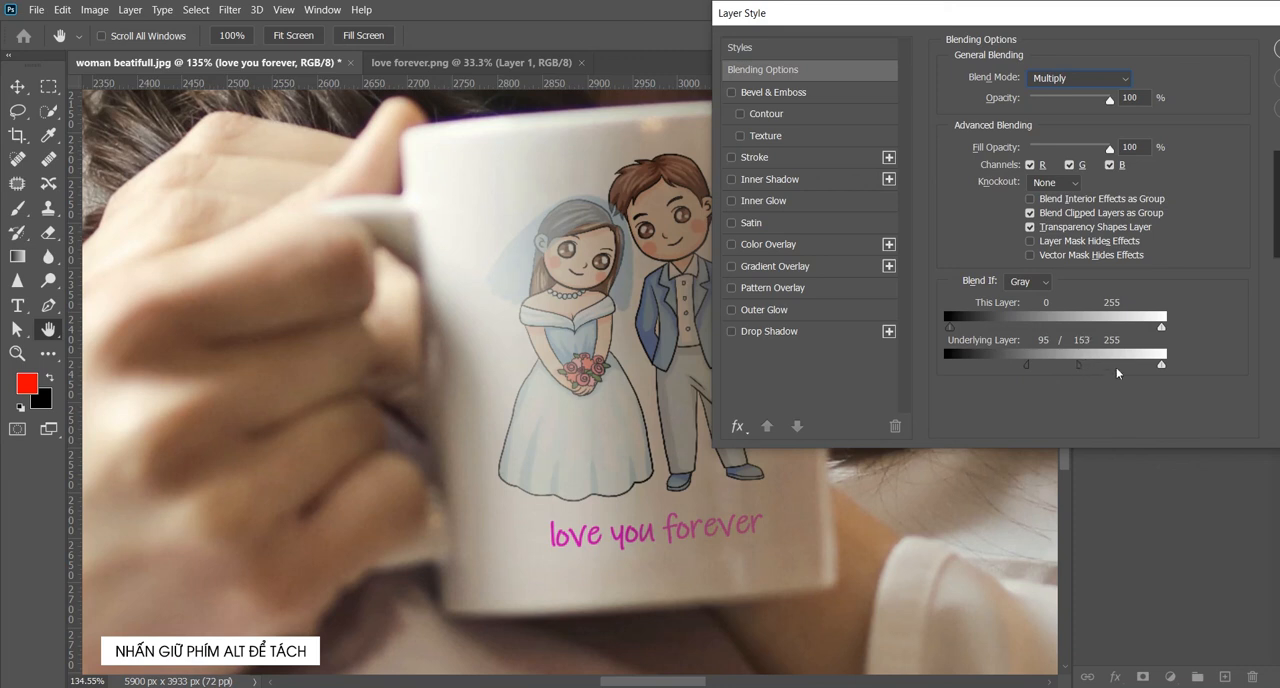
left_click_drag(1163, 371, 1044, 380)
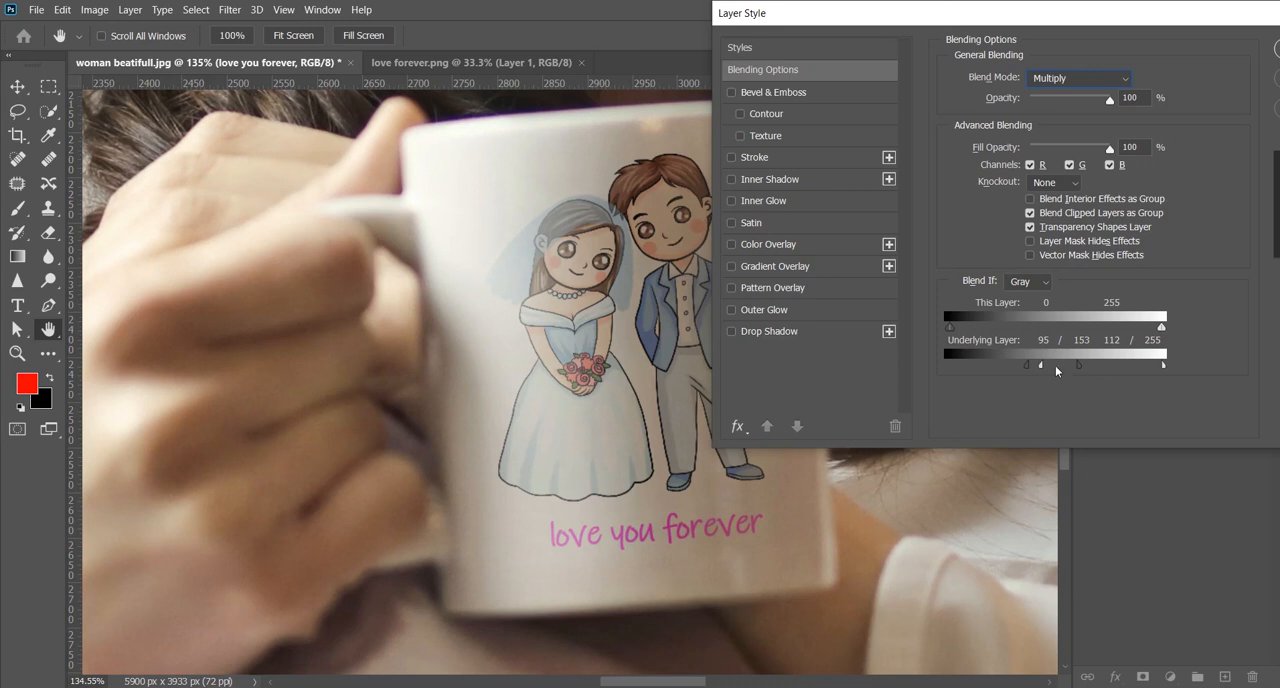
left_click_drag(1156, 18, 840, 94)
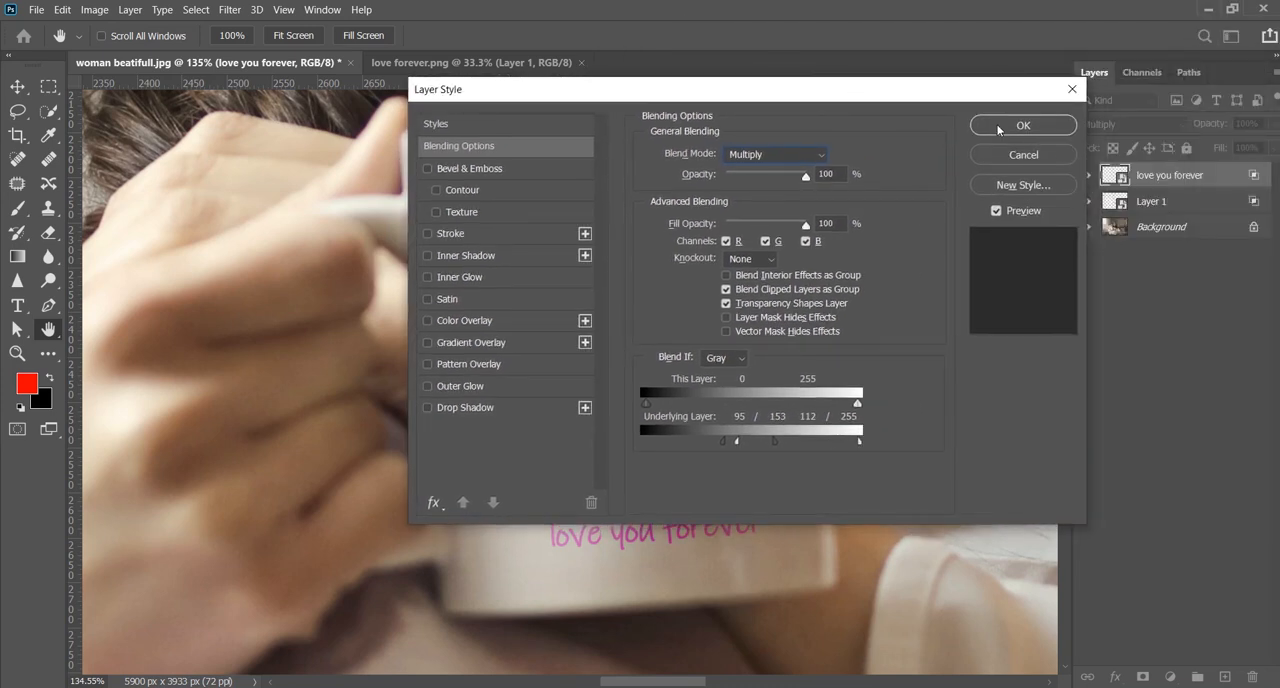
left_click(1014, 126)
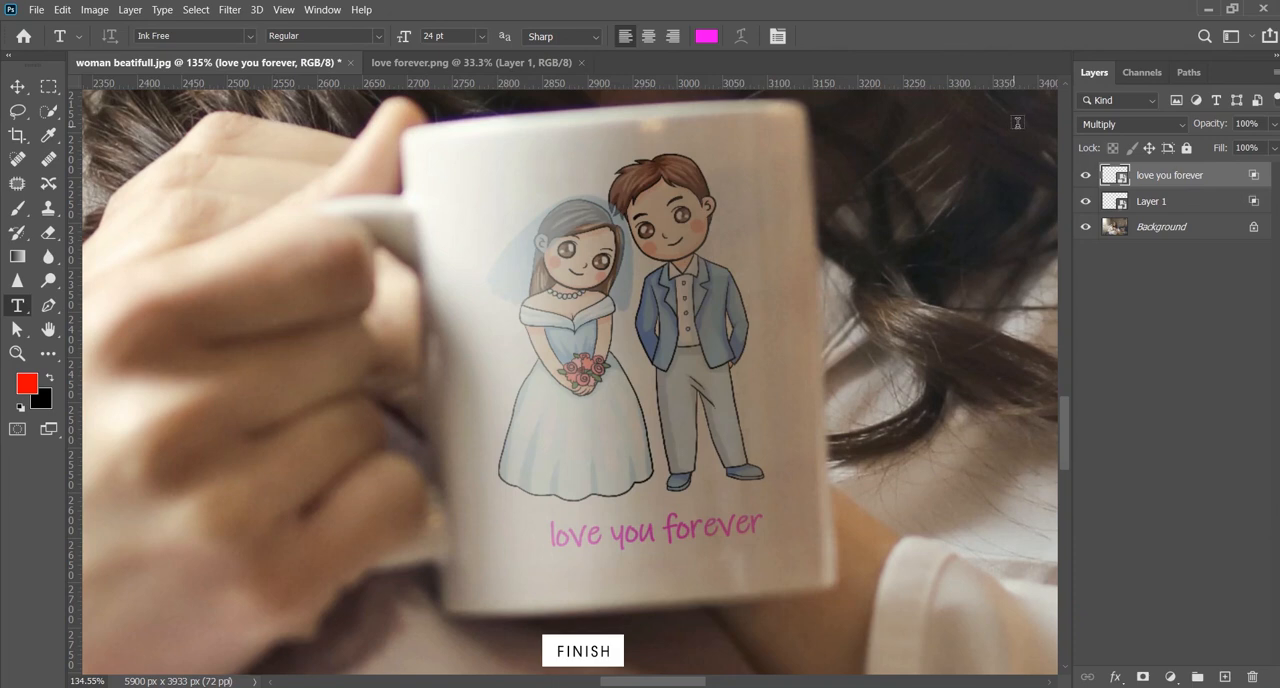
- Group the "love you forever" layer and Layer 1 together
left_click(1164, 208, "shift")
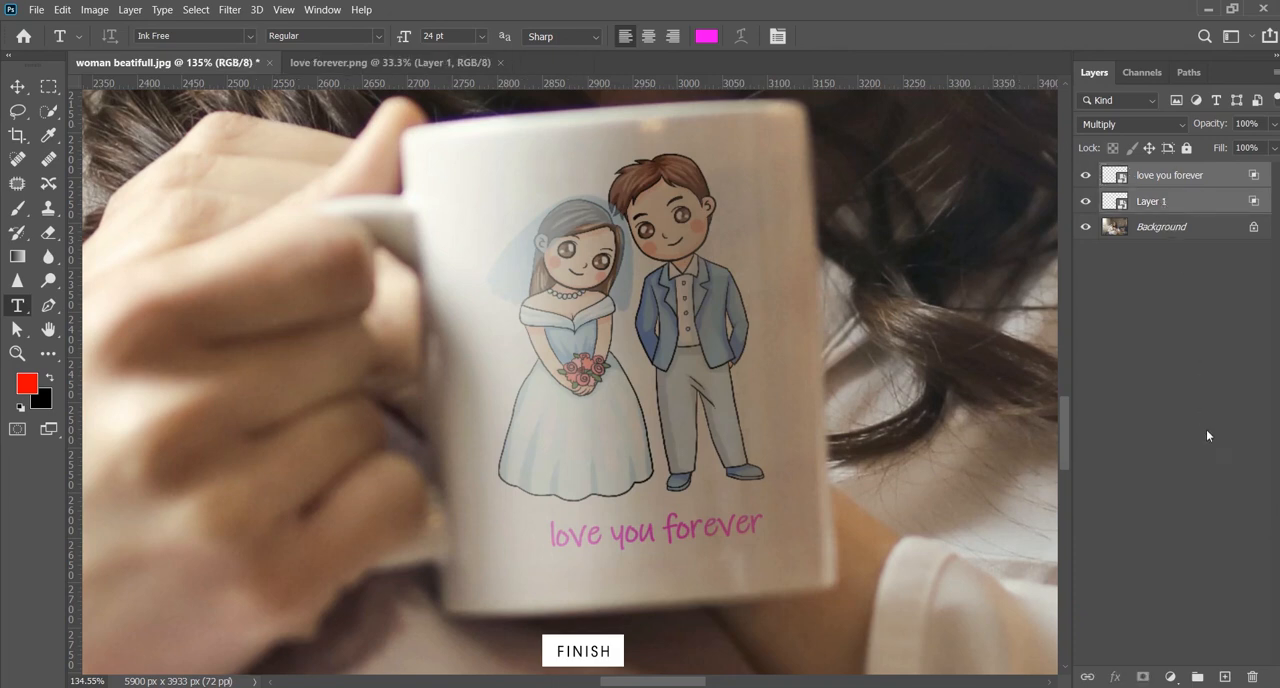
left_click(1197, 676)
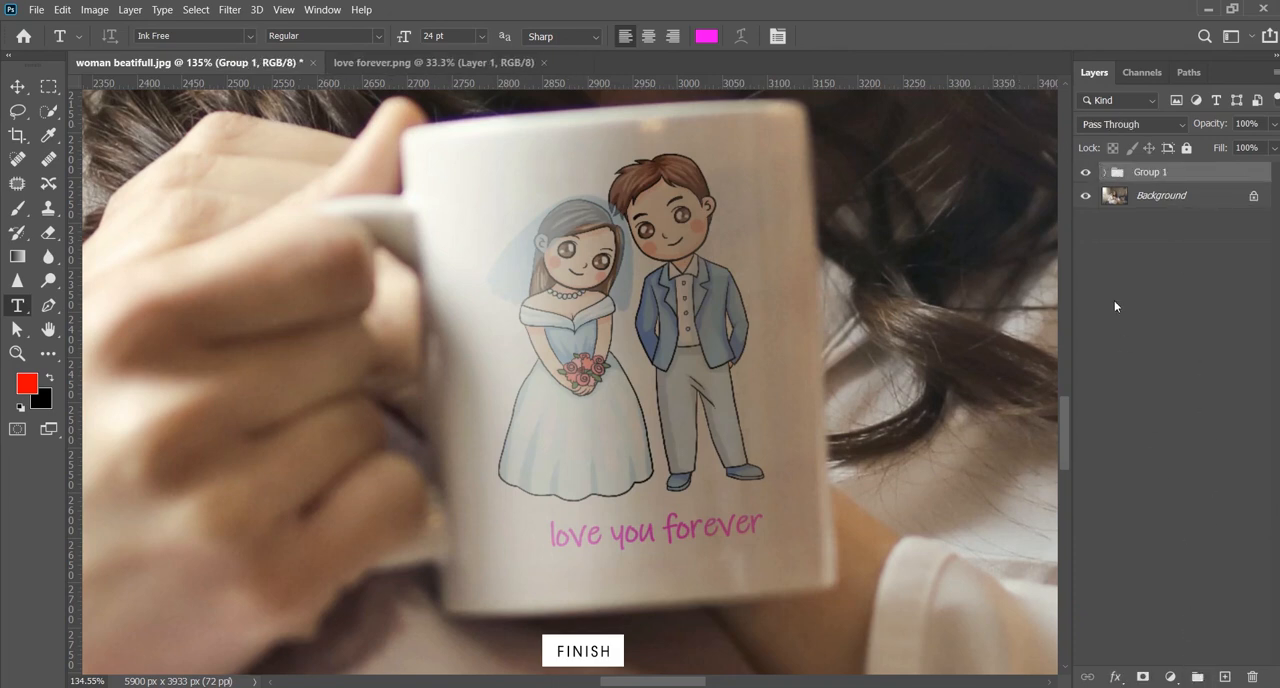
- Compare the mug with and without the grouped artwork, both close up and in the whole photo
left_click(1084, 173)
left_click(1084, 173)
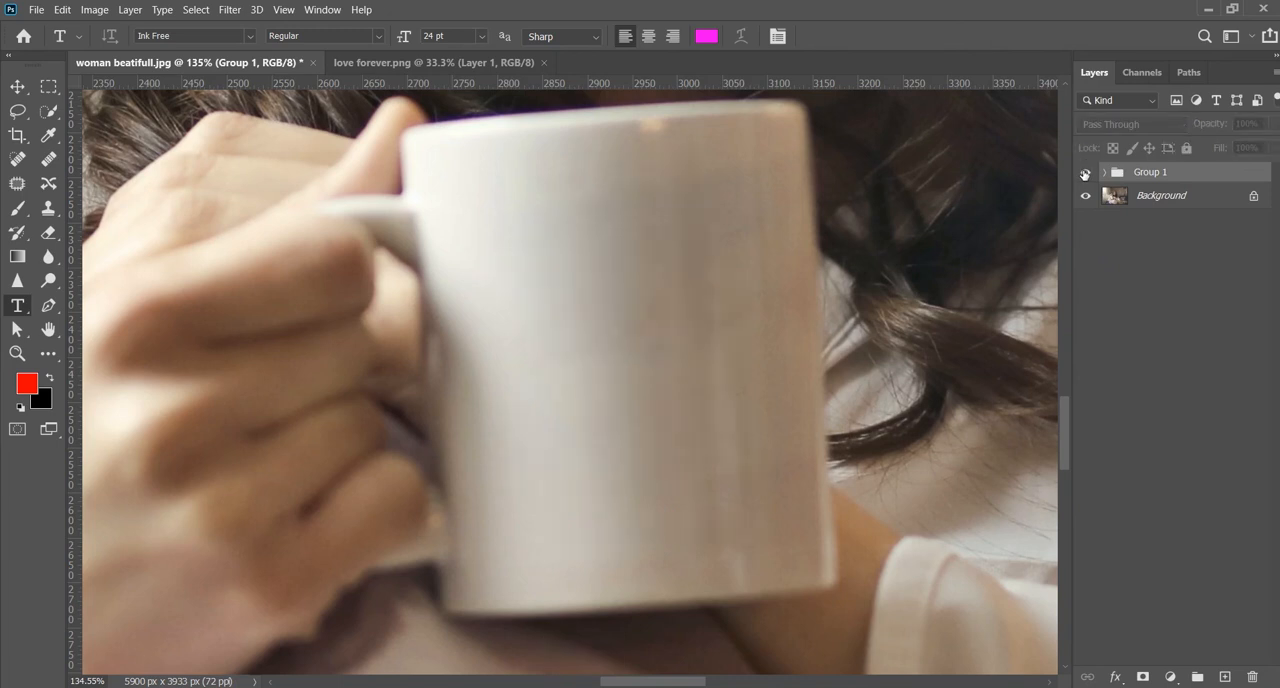
left_click(1084, 173)
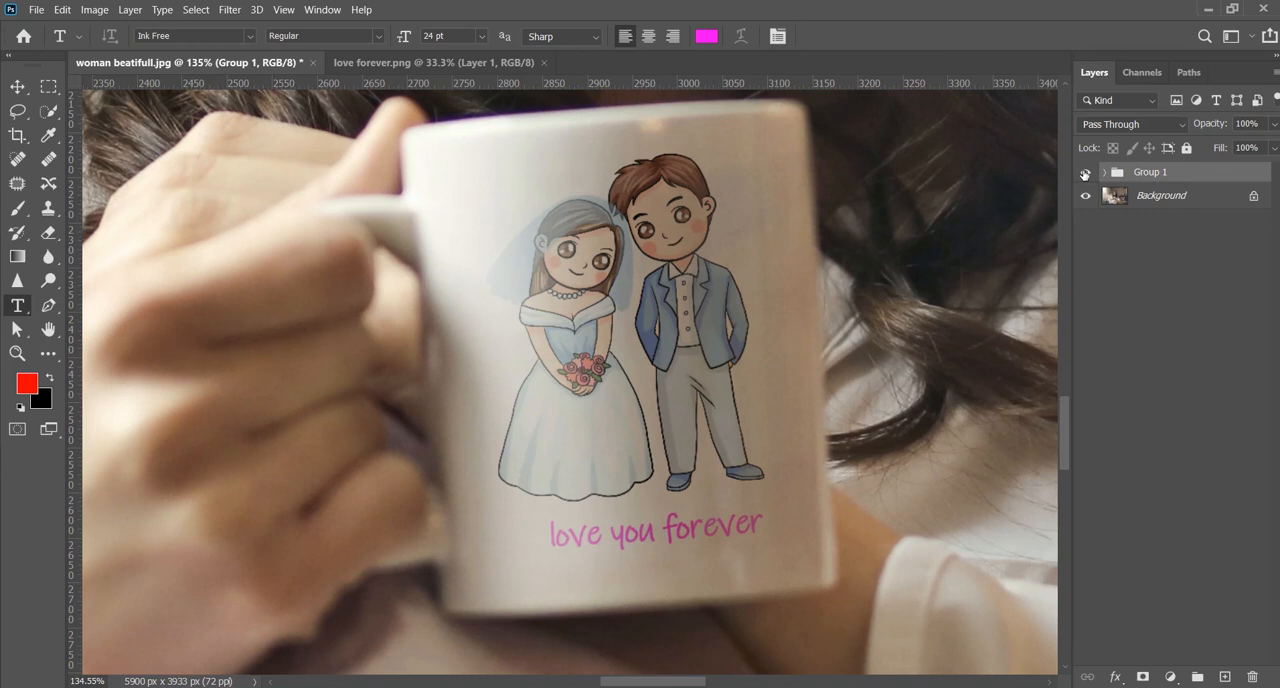
right_click(822, 349)
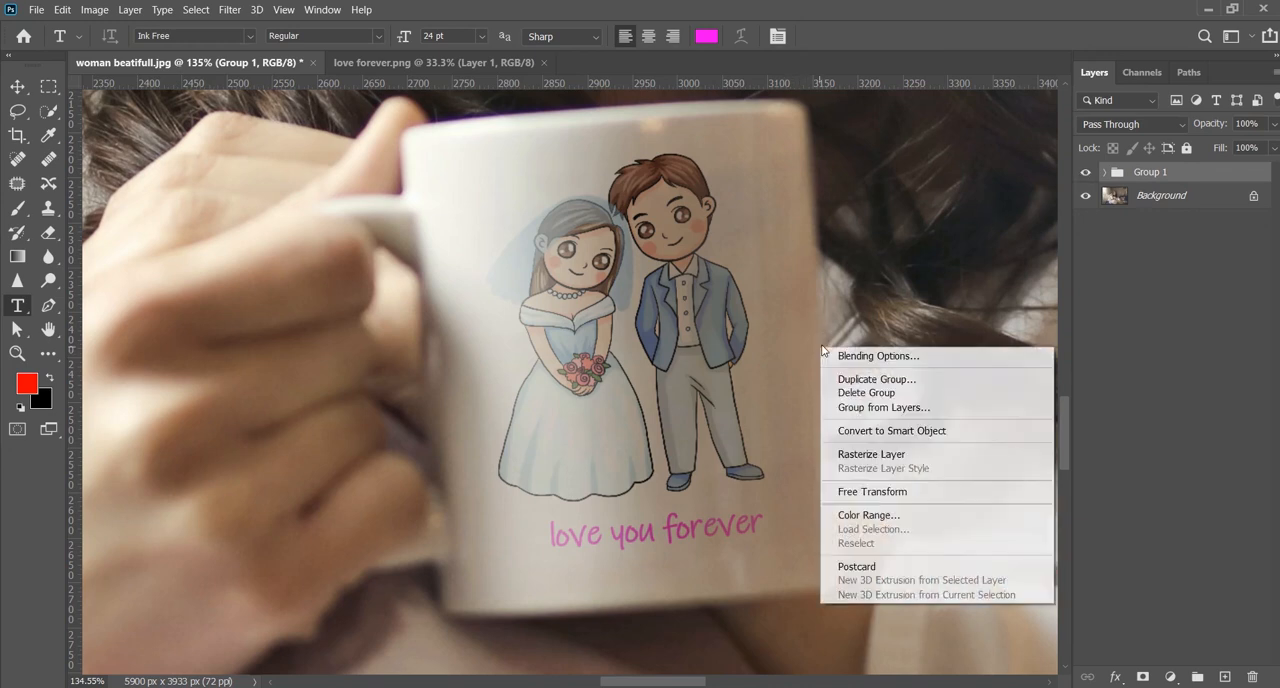
left_click(921, 299)
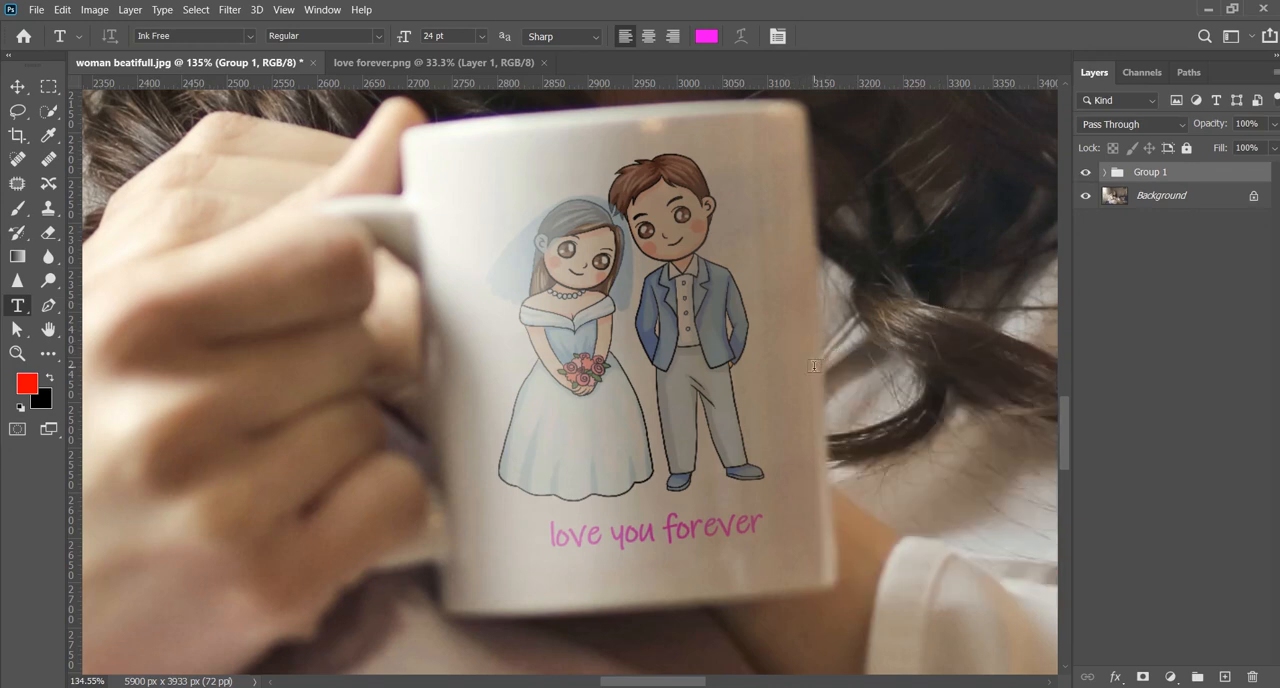
scroll(787, 360, "down", 6)
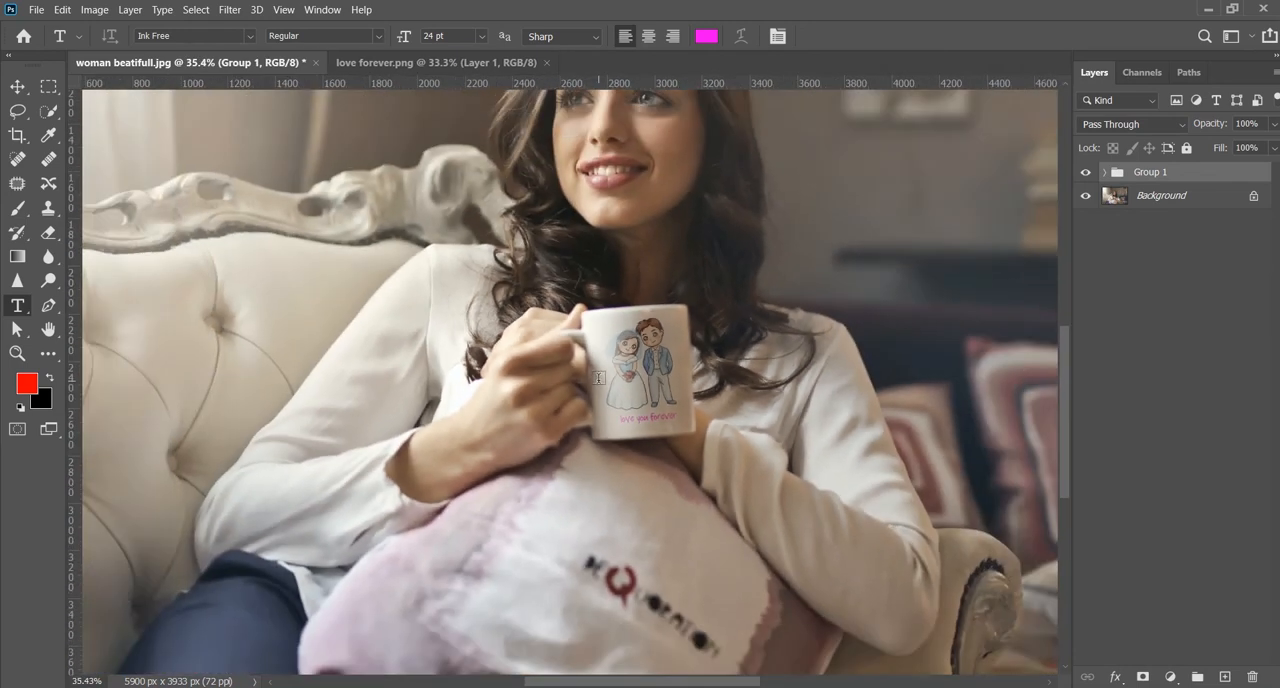
scroll(598, 377, "down", 2)
scroll(600, 376, "down", 1)
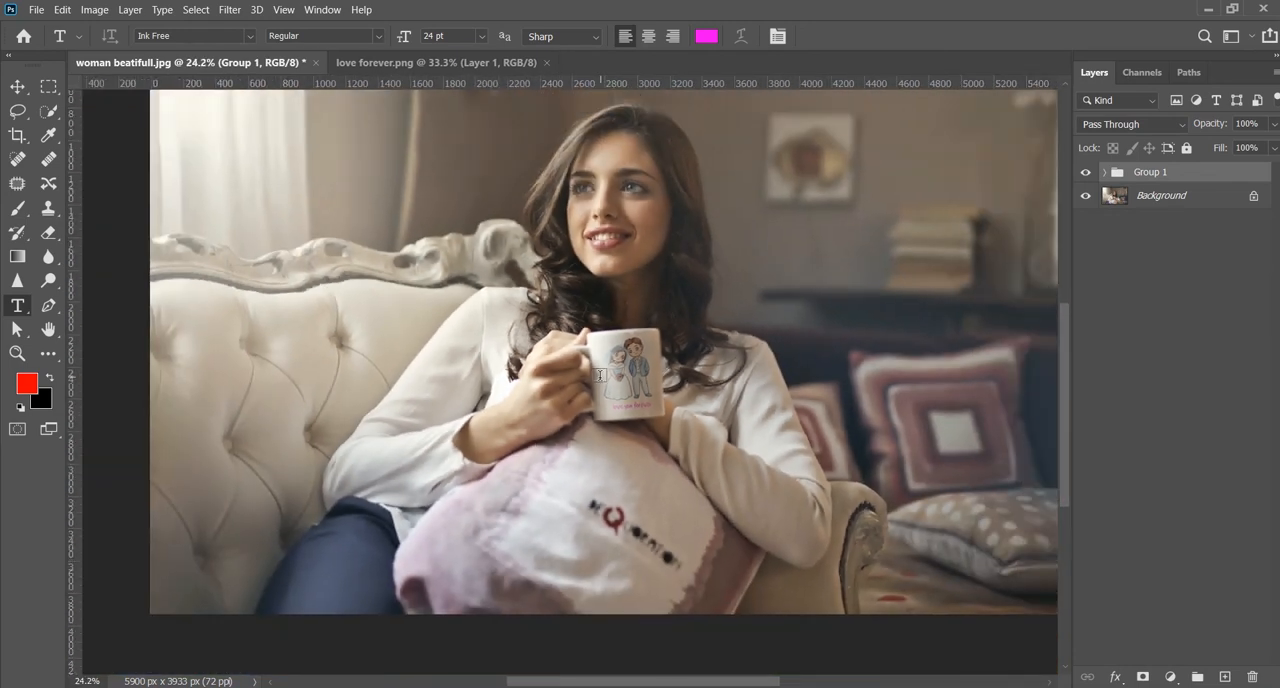
scroll(600, 376, "down", 1)
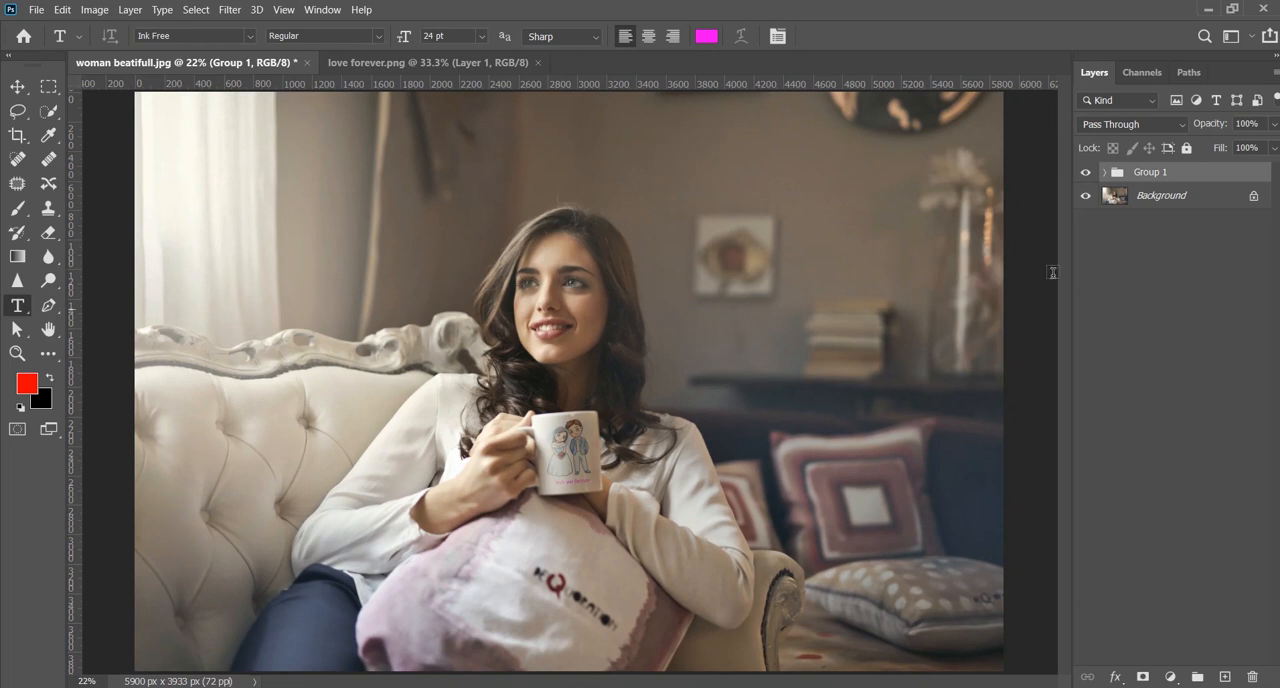
left_click(1086, 173)
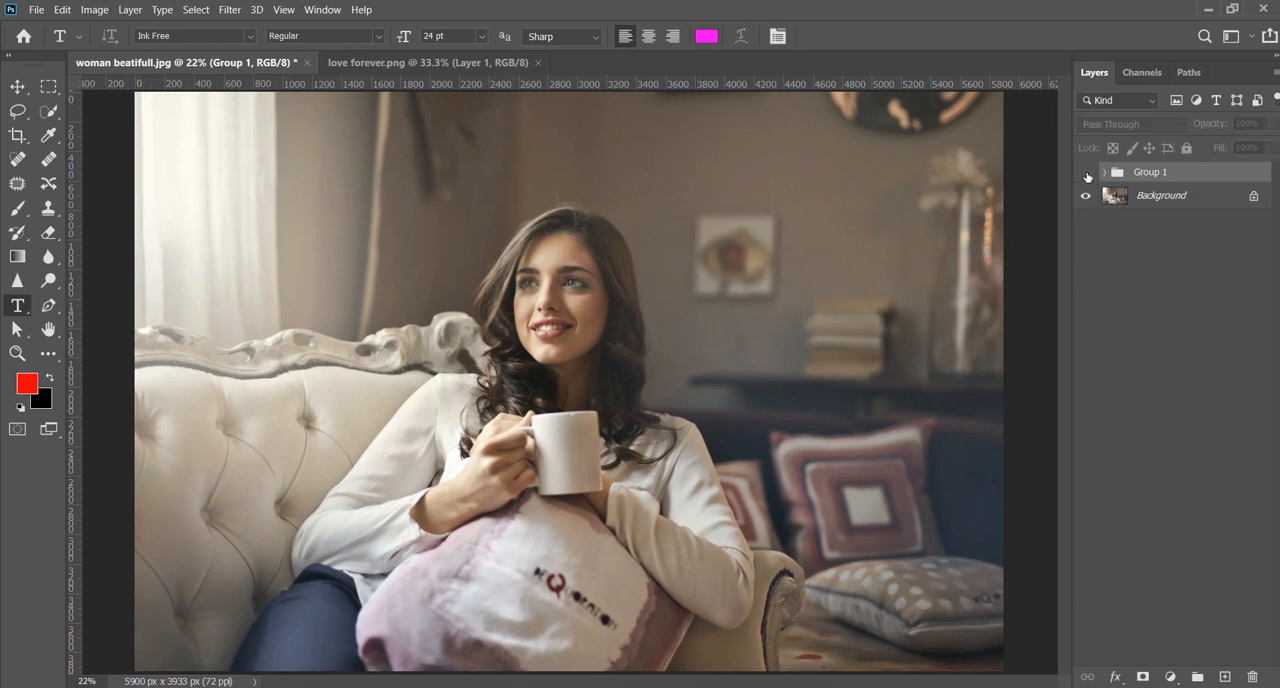
left_click(1086, 173)
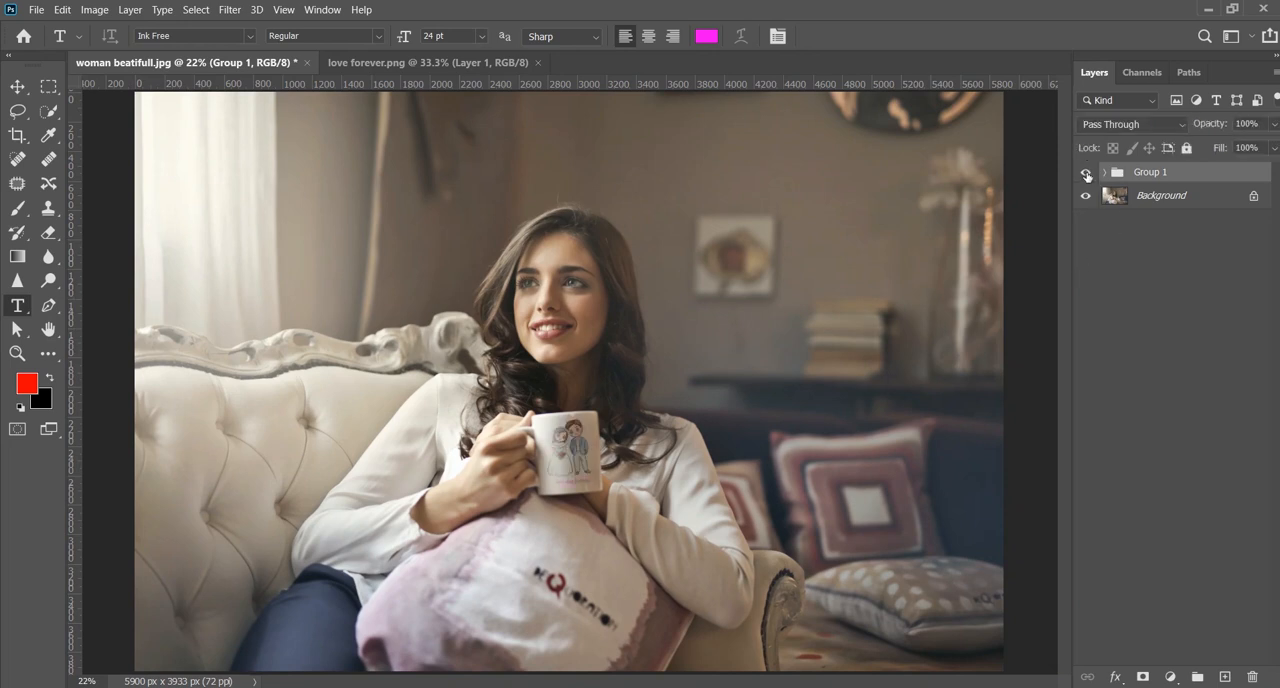